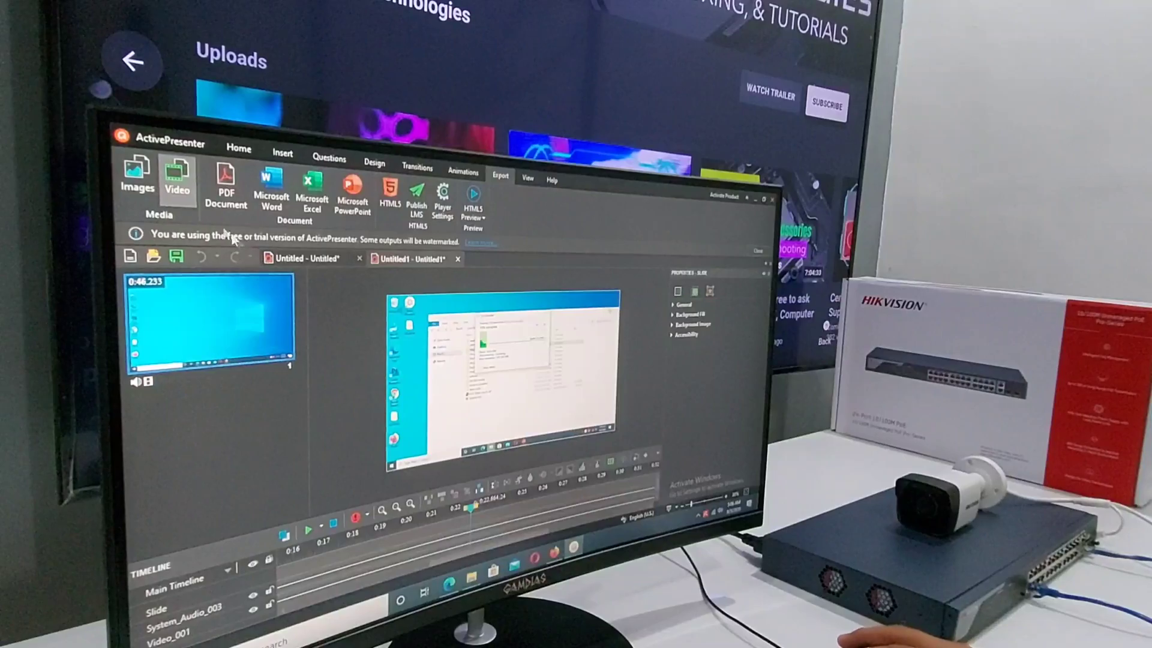
Start a new full-screen video recording project with microphone and system audio recording turned off
left_click(163, 144)
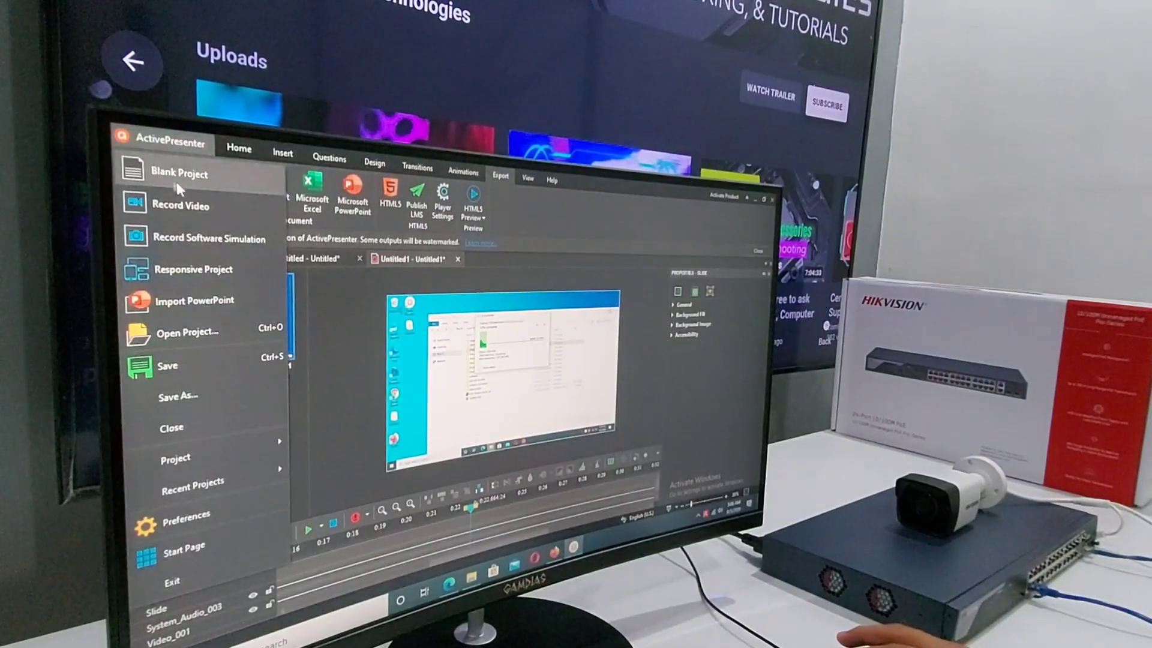
left_click(192, 204)
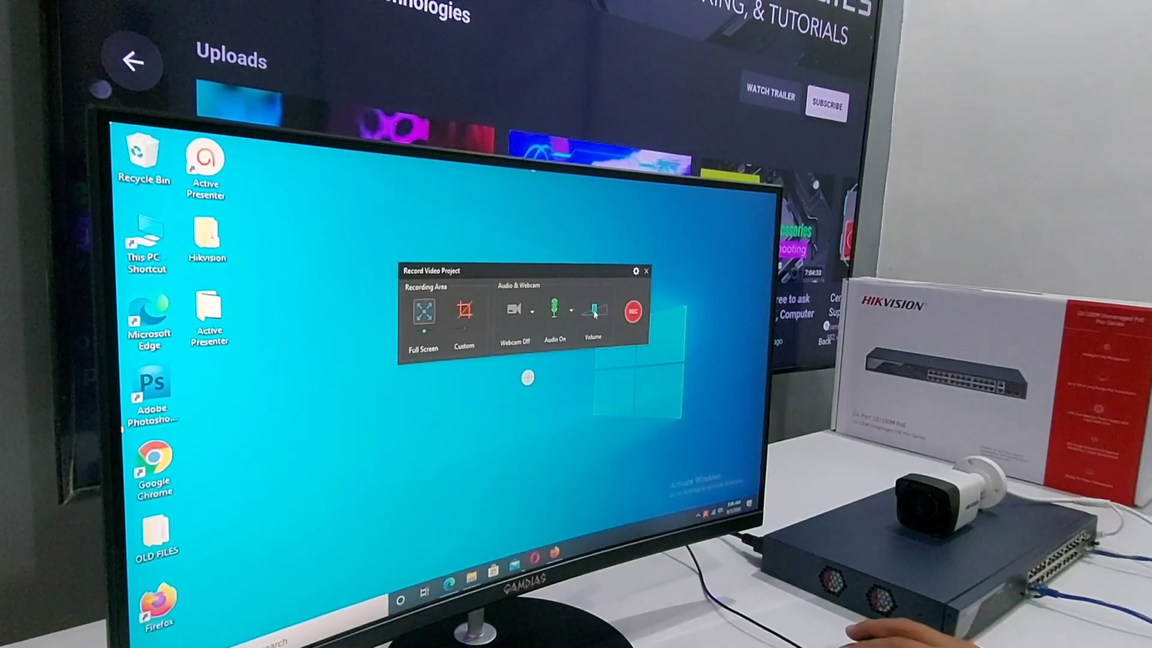
left_click(572, 315)
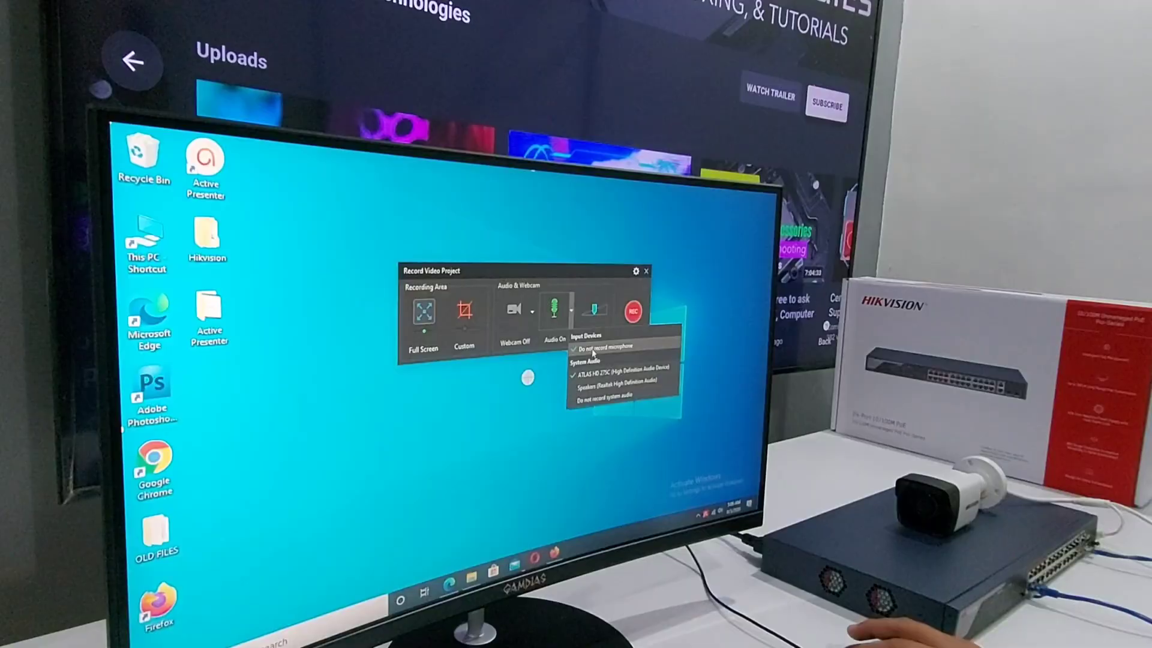
left_click(593, 397)
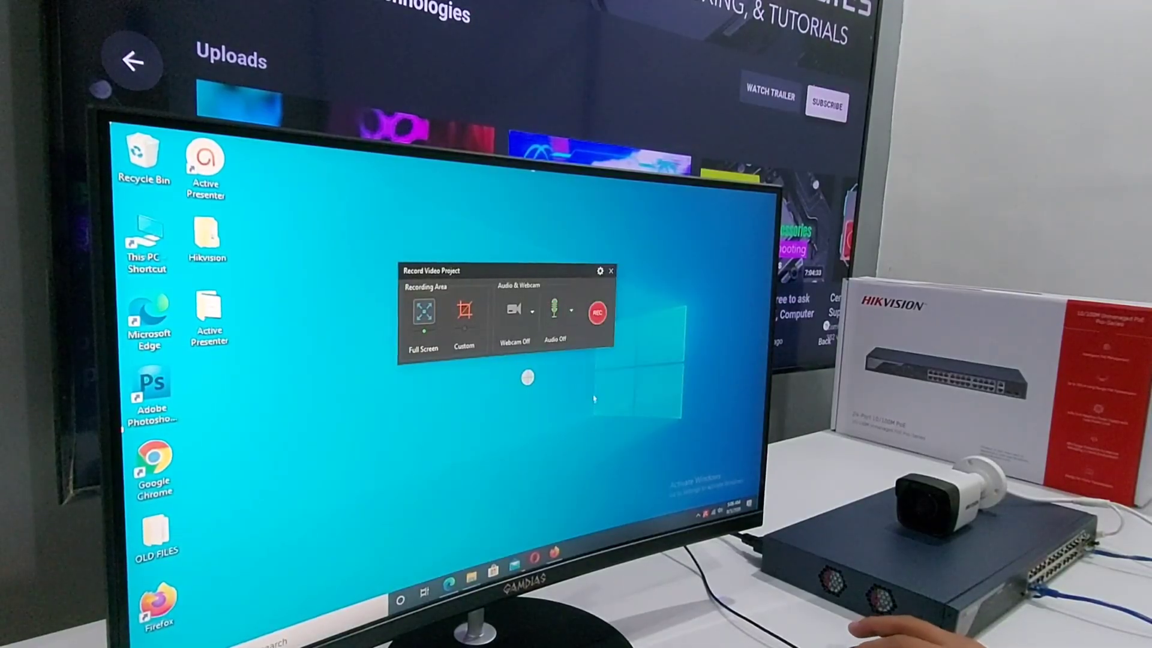
left_click(598, 315)
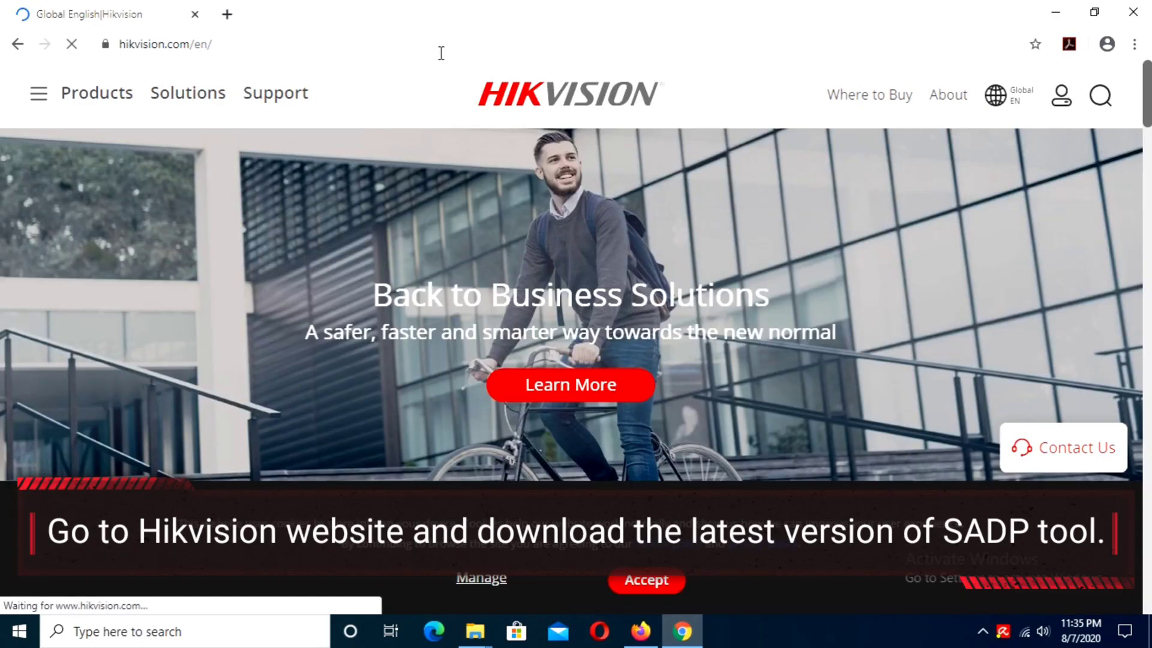
Open the SADP for windows page from the desktop tools in the Hikvision website's support section
mouse_move(268, 103)
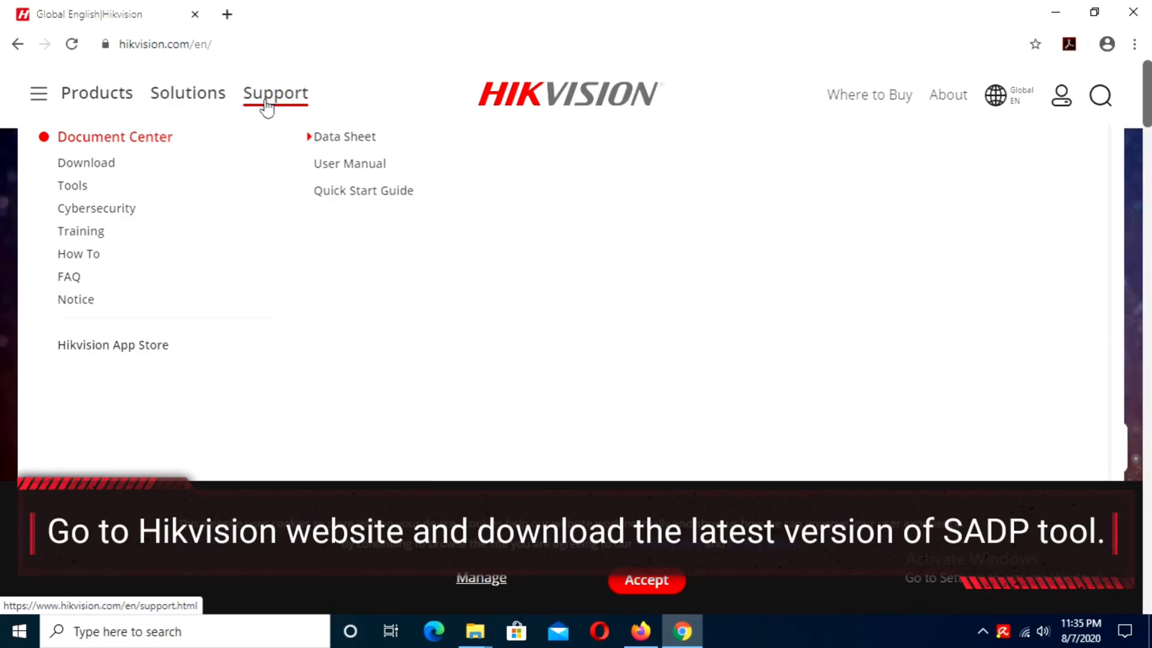
mouse_move(72, 187)
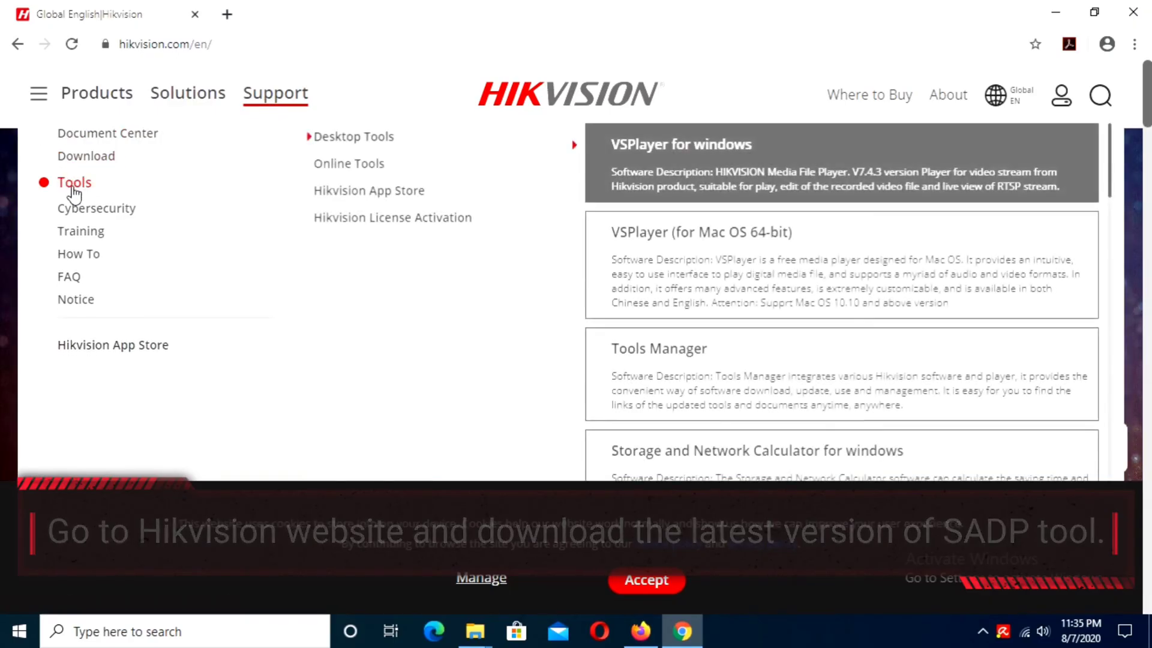
mouse_move(363, 144)
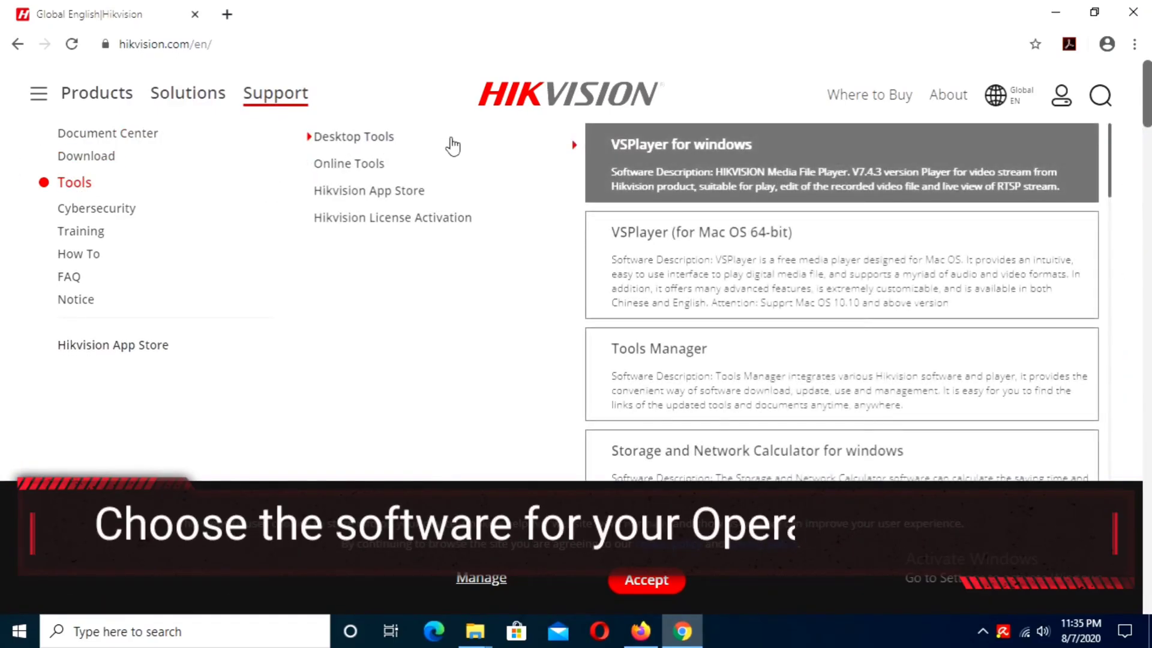
scroll(899, 300, "down", 10)
scroll(880, 307, "up", 1)
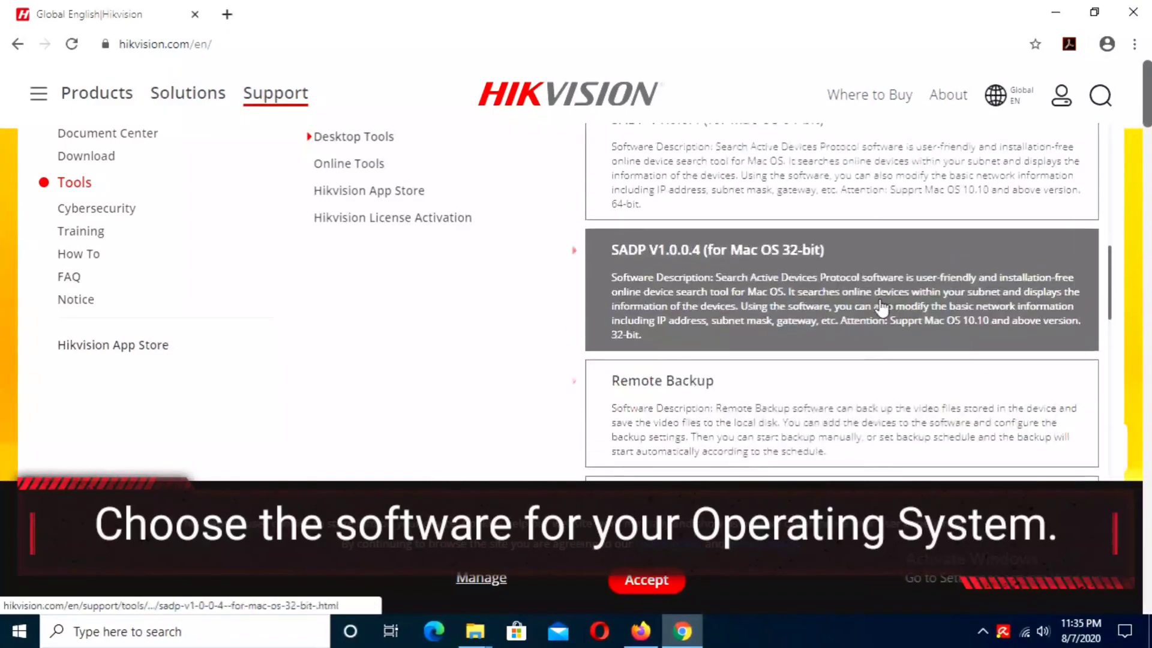
scroll(877, 238, "up", 3)
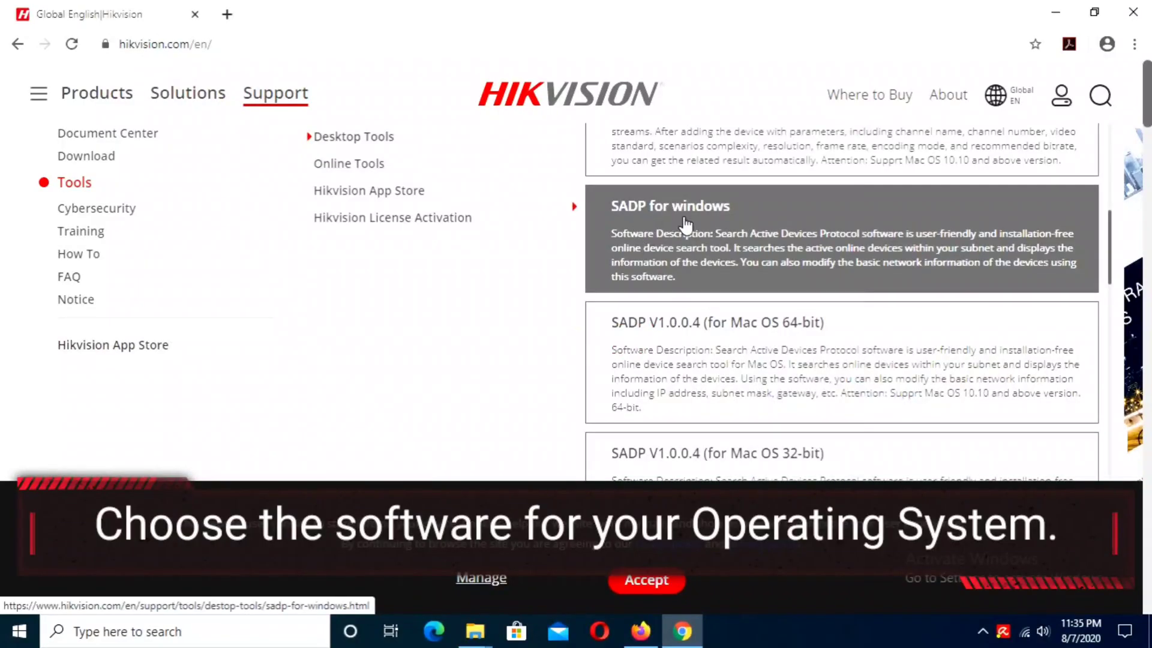
left_click(769, 240)
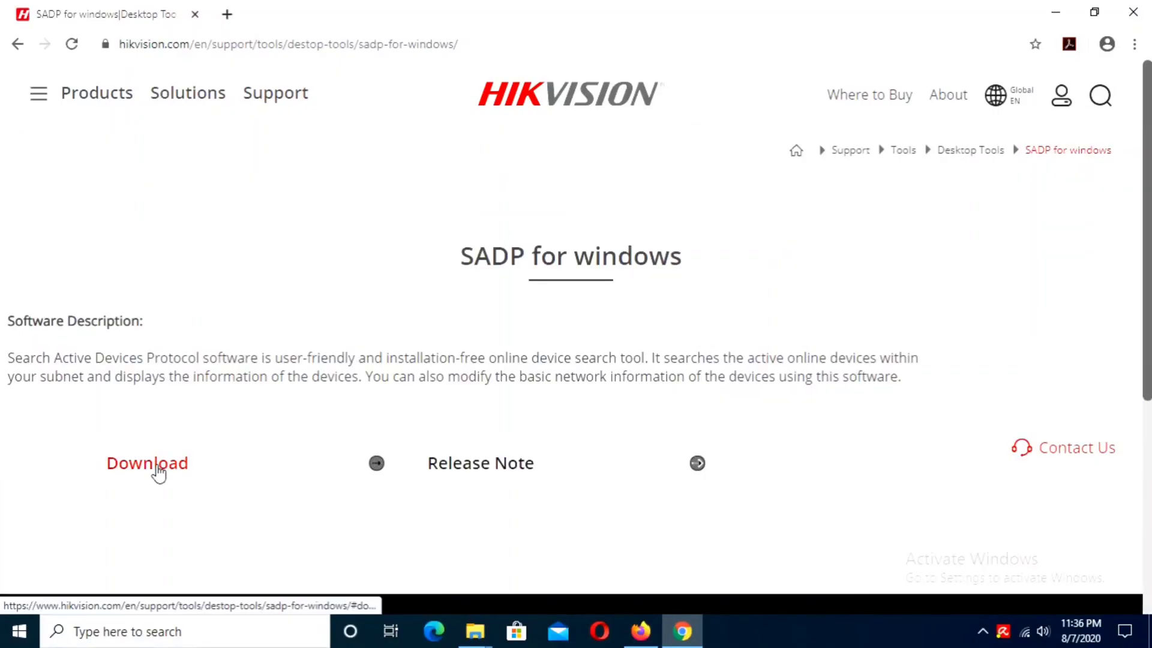
Download the SADP for windows tool, agreeing to the Materials License Agreement
scroll(157, 474, "down", 3)
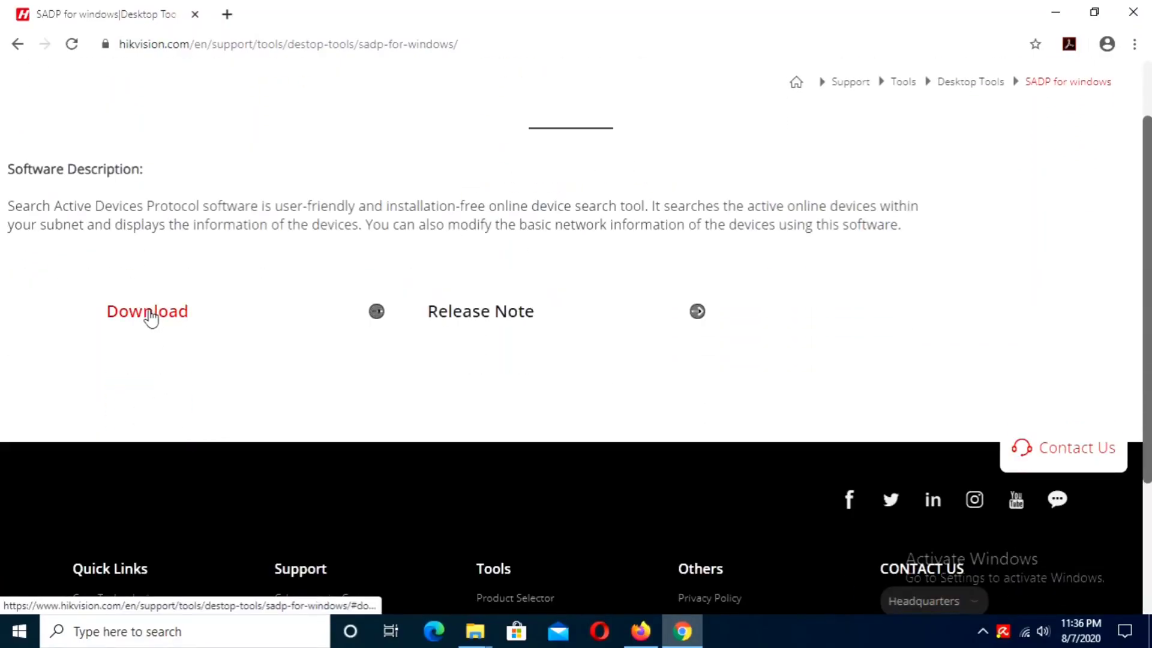
left_click(150, 317)
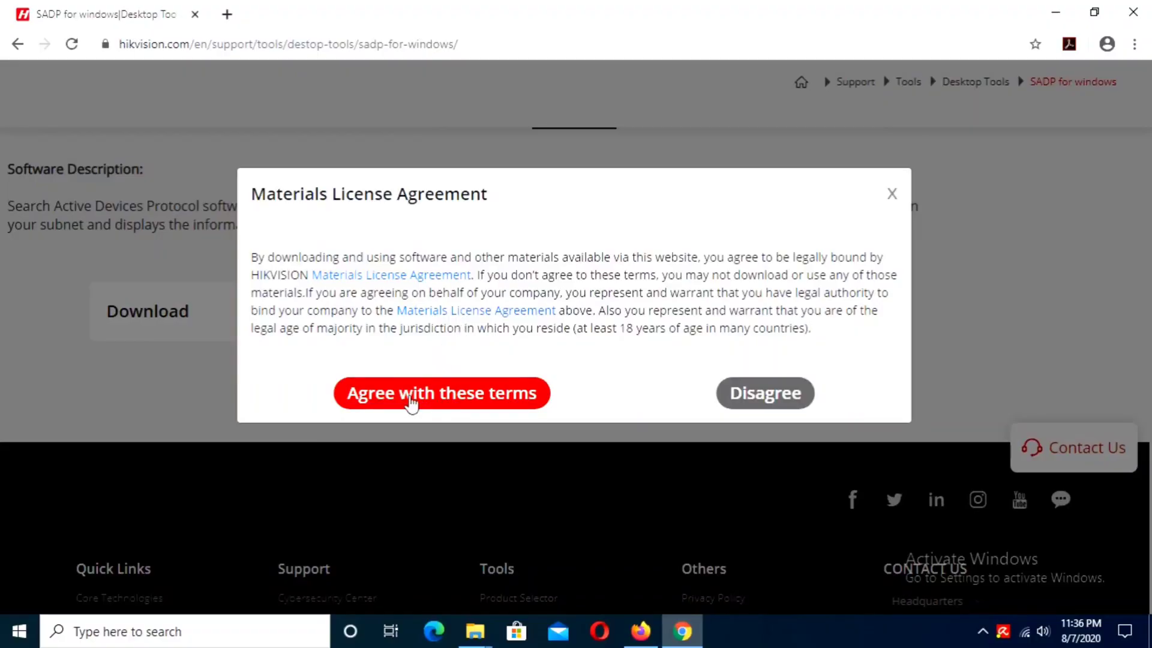
left_click(456, 406)
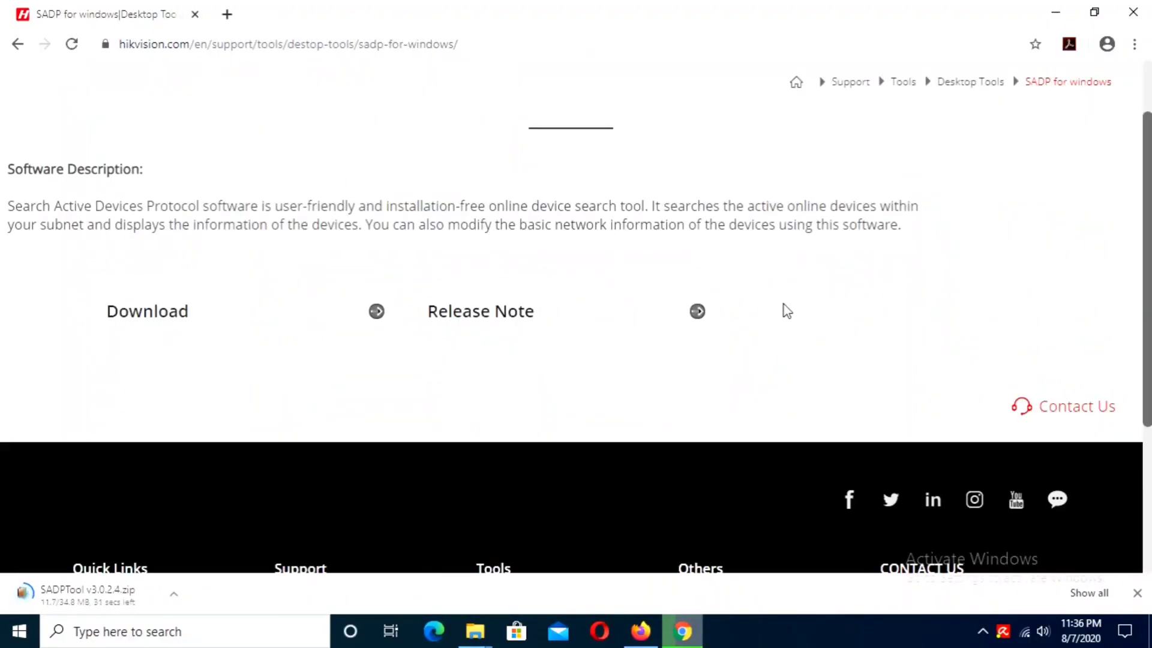
left_click_drag(1149, 291, 1148, 324)
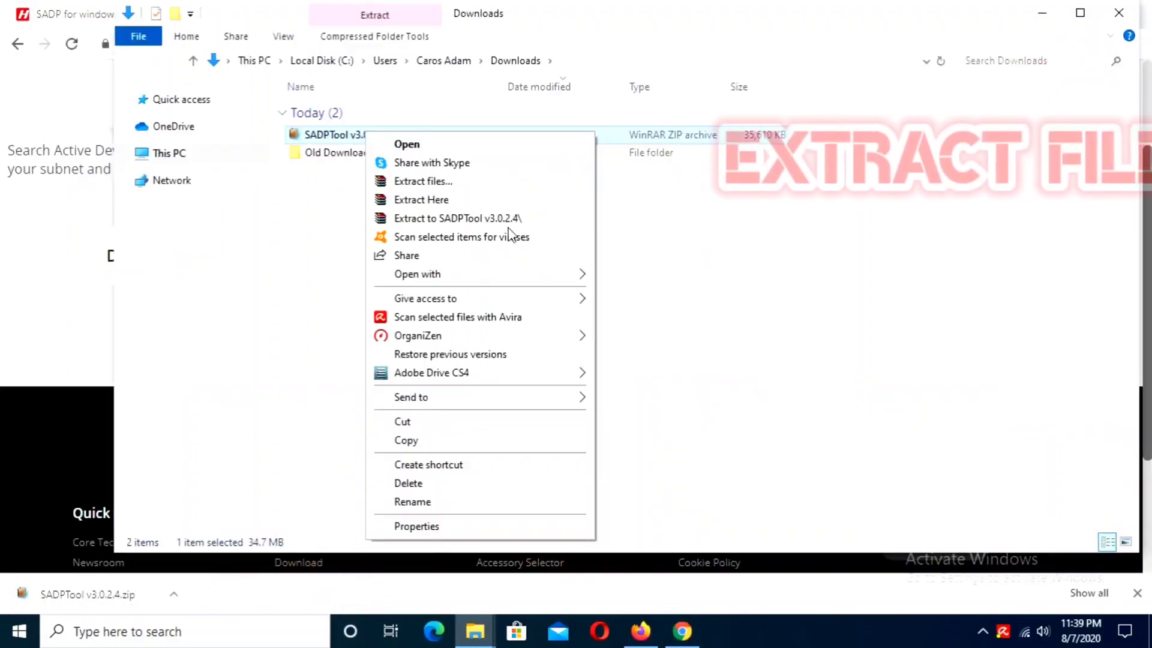
Extract the SADPTool v3.0.2.4 archive into its own folder in Downloads and open that folder
left_click(451, 184)
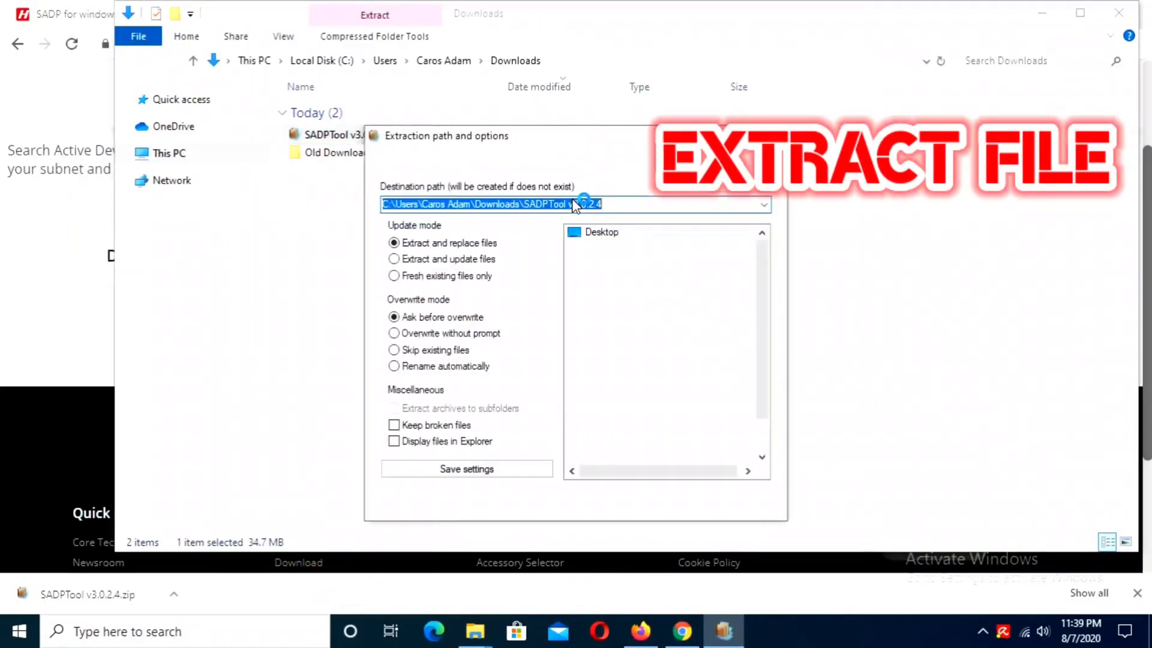
left_click(614, 505)
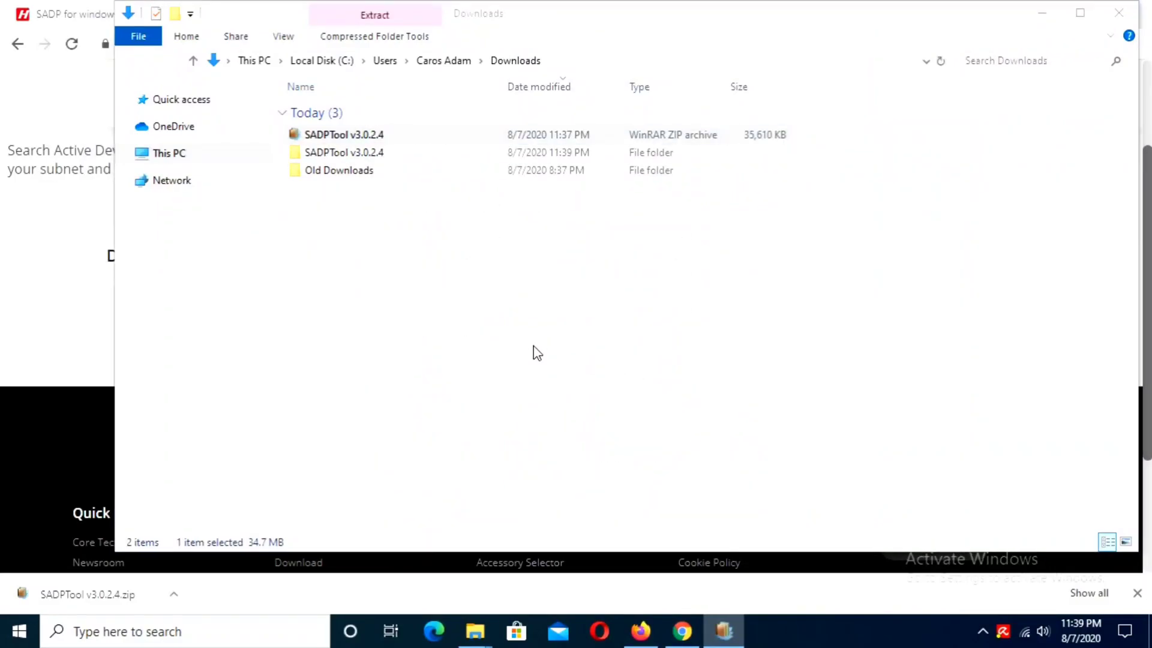
left_click(371, 154)
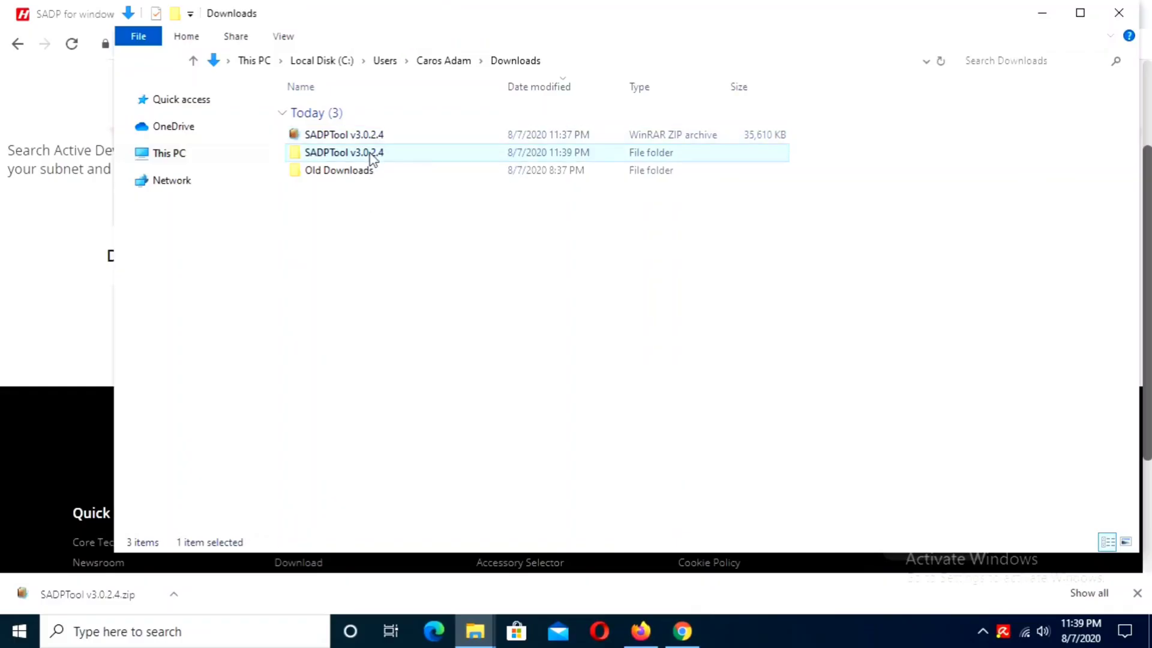
double_click(369, 153)
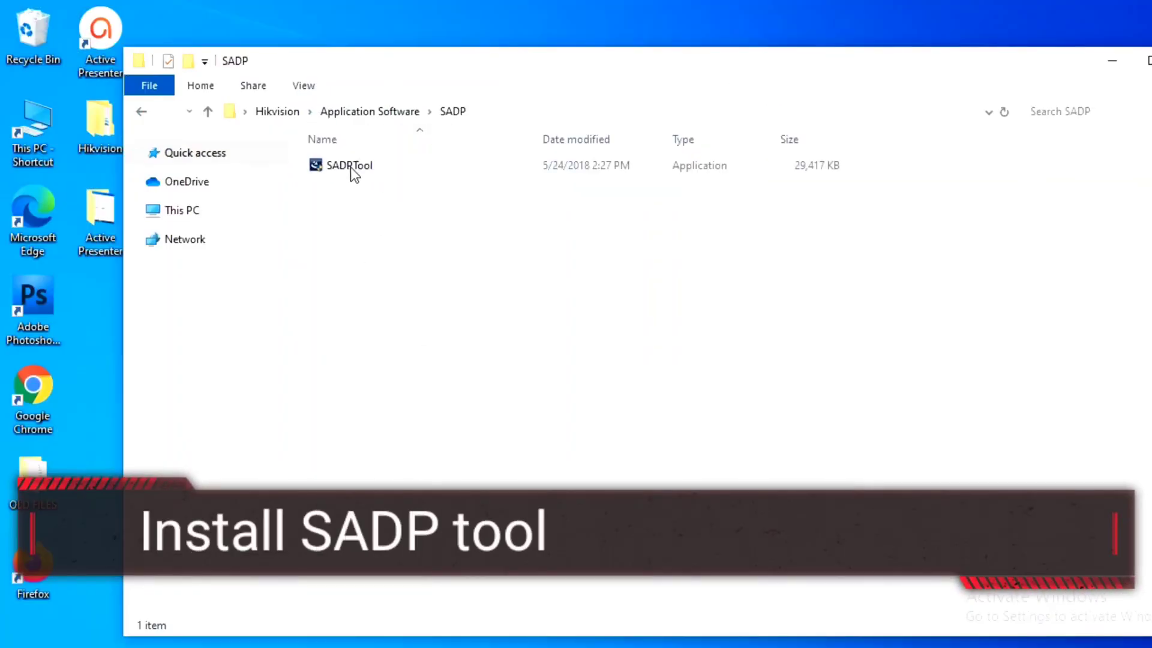
Install SADPTool in C:\Program Files (x86)\SADPTool, run the application on finishing, and minimise the installer's folder window
double_click(399, 168)
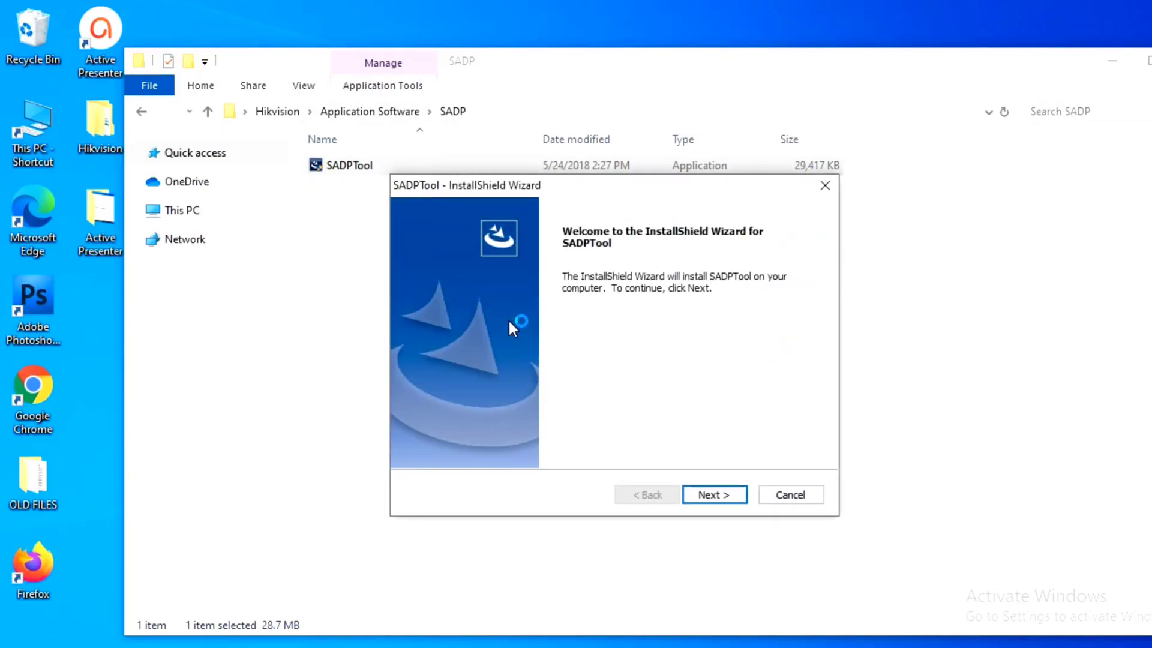
left_click(717, 494)
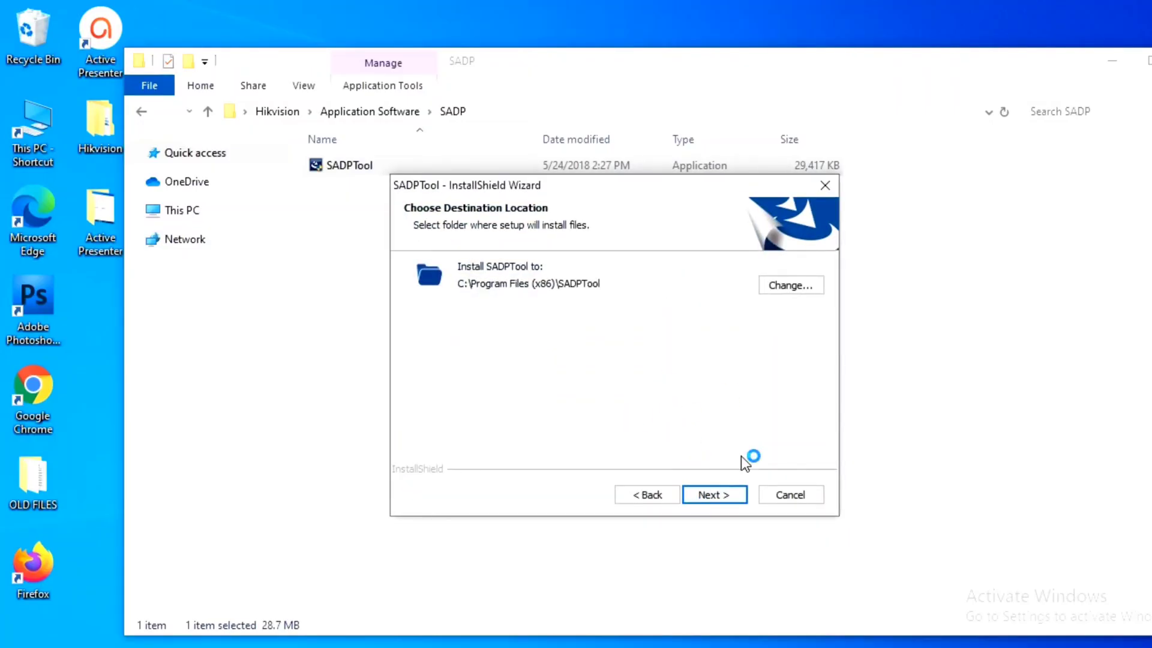
left_click(724, 497)
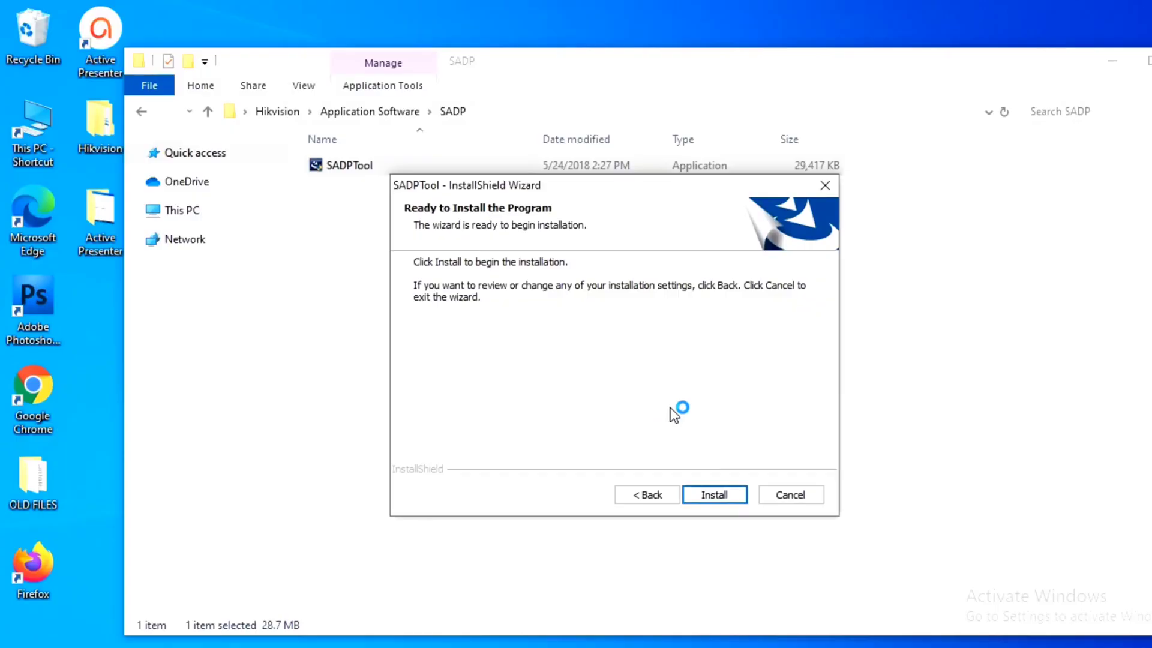
left_click(713, 497)
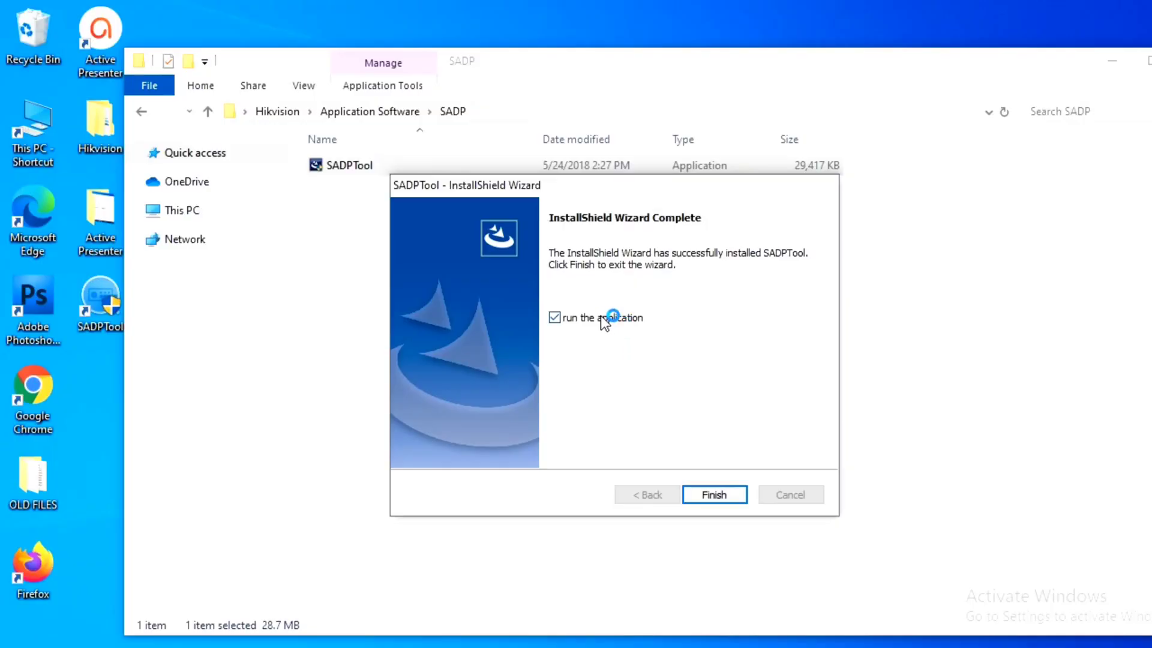
left_click(714, 495)
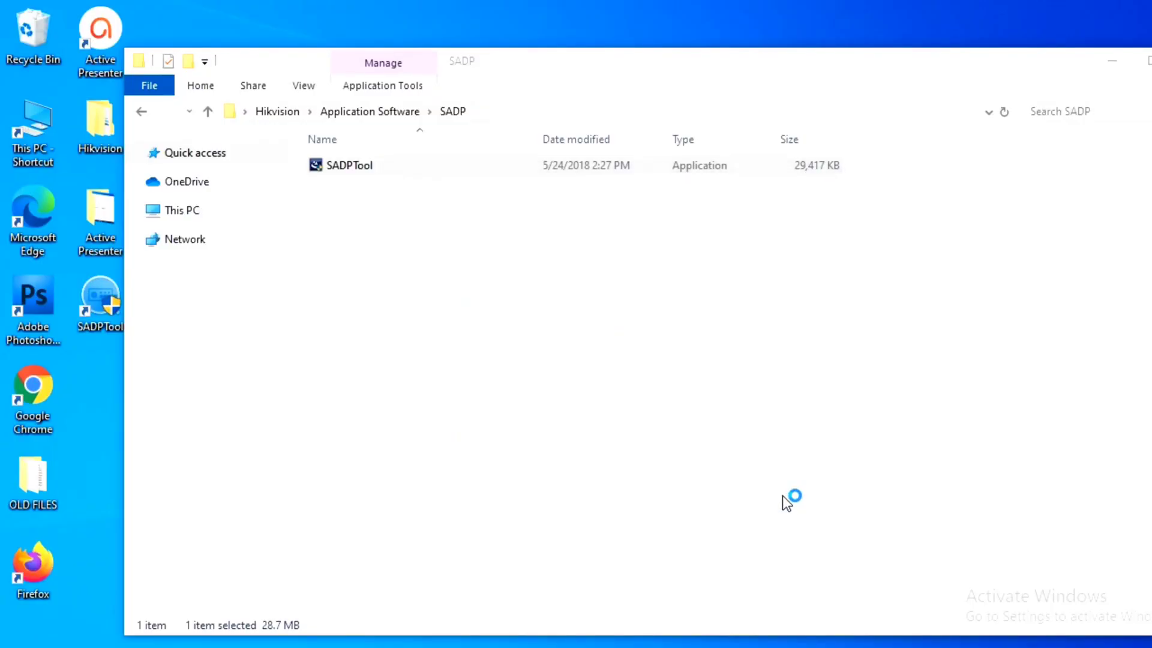
left_click(1113, 63)
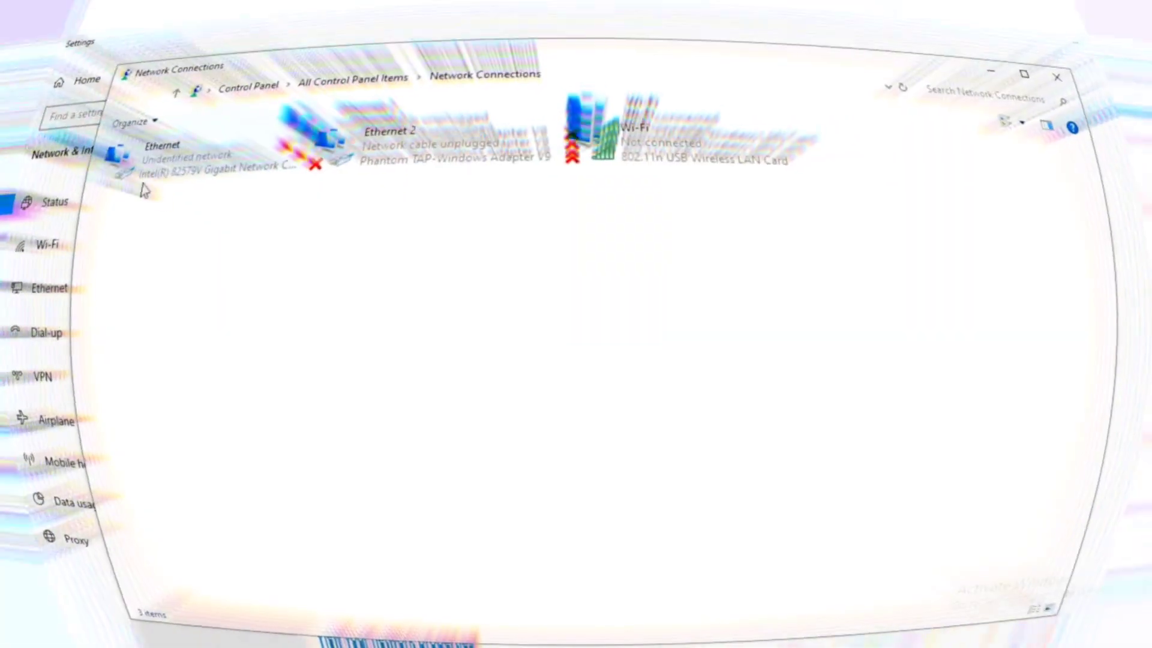
Give the Ethernet adapter the static IPv4 address 192.168.1.99 in its Internet Protocol Version 4 properties
right_click(225, 171)
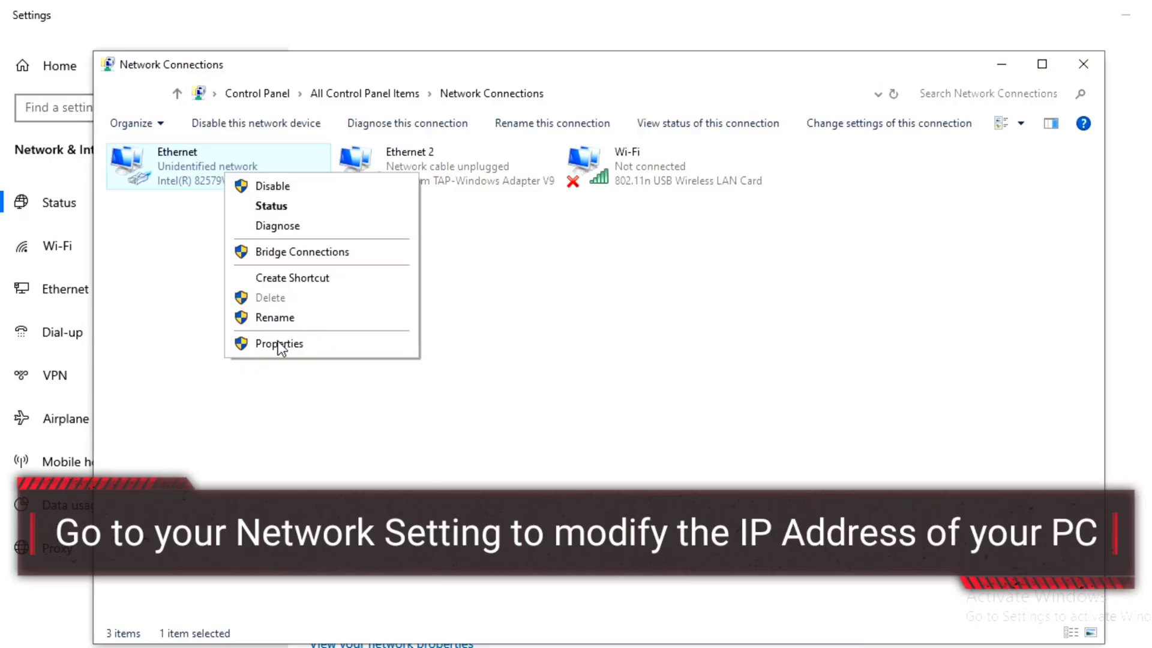
left_click(279, 344)
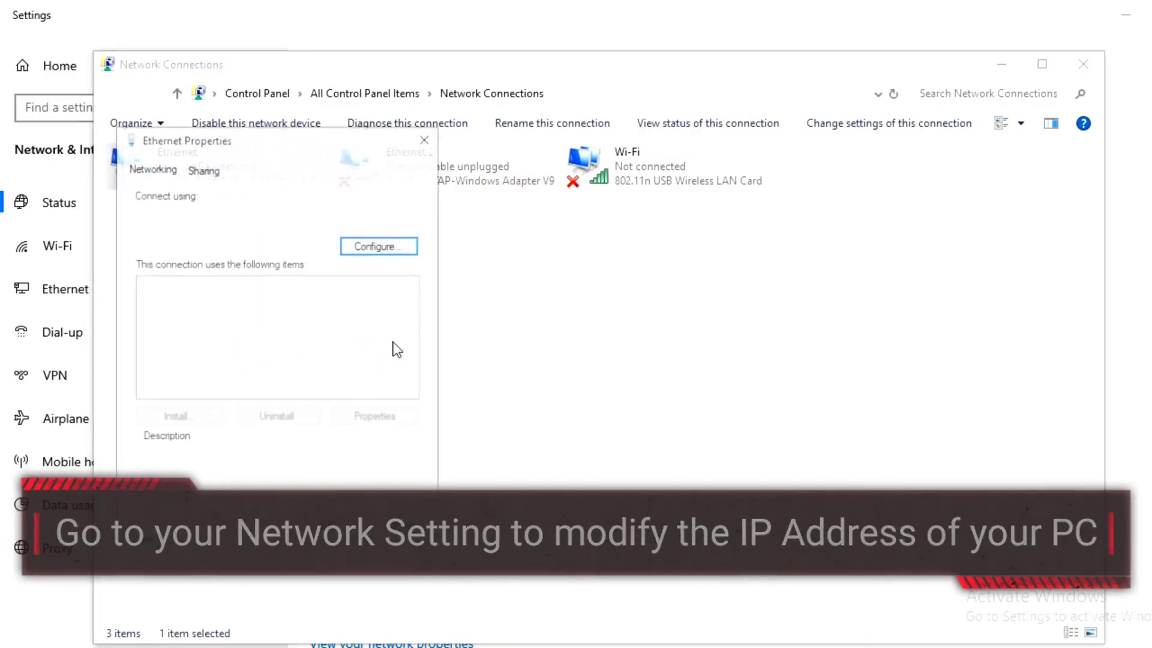
left_click(282, 330)
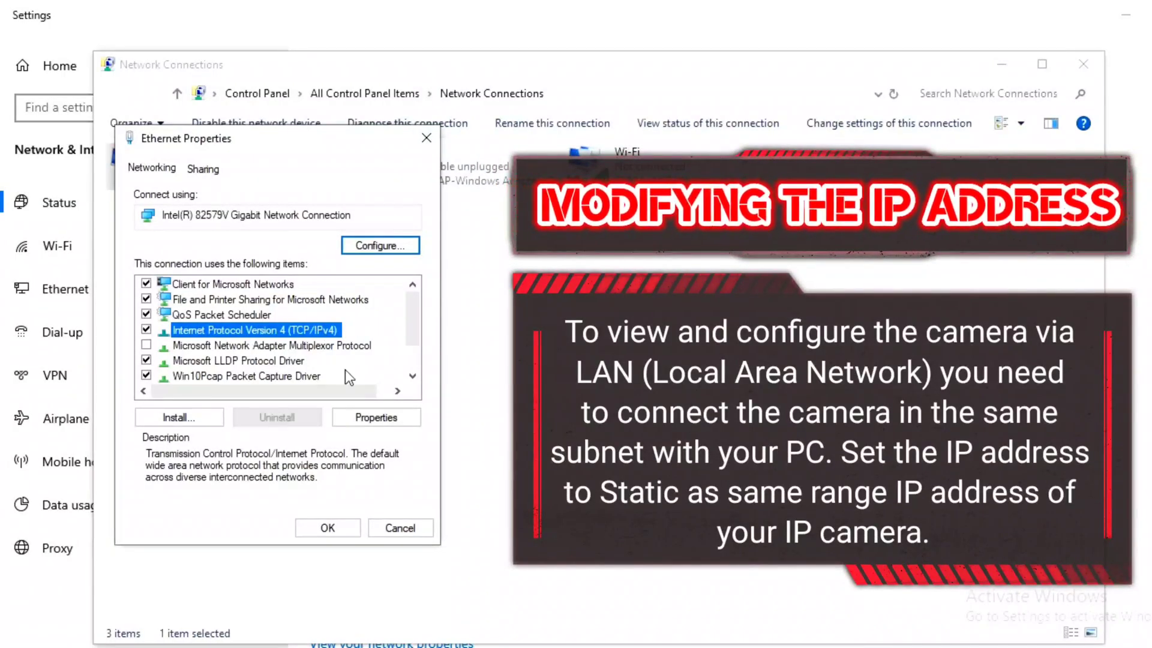
left_click(374, 418)
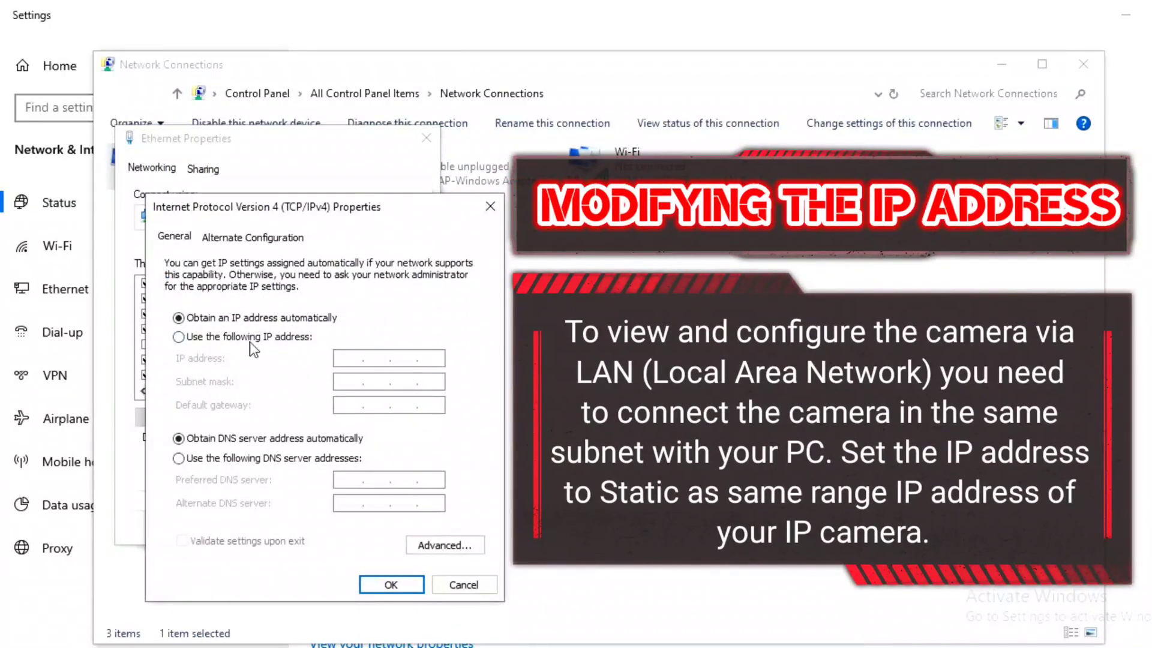
left_click(221, 338)
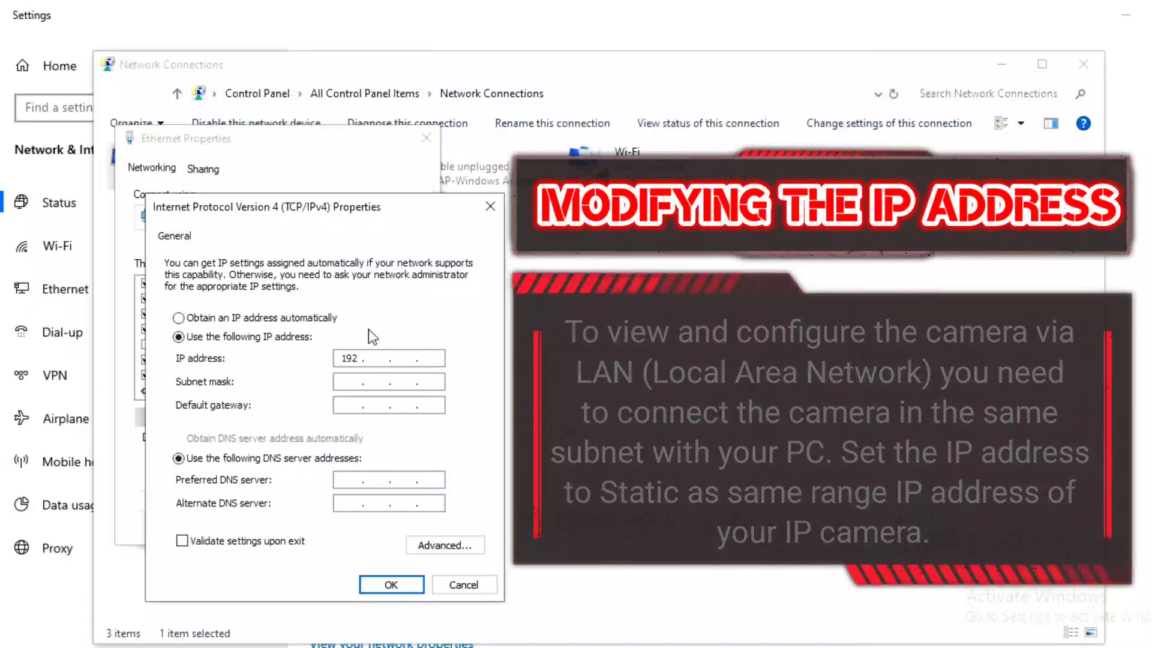
type("168 ")
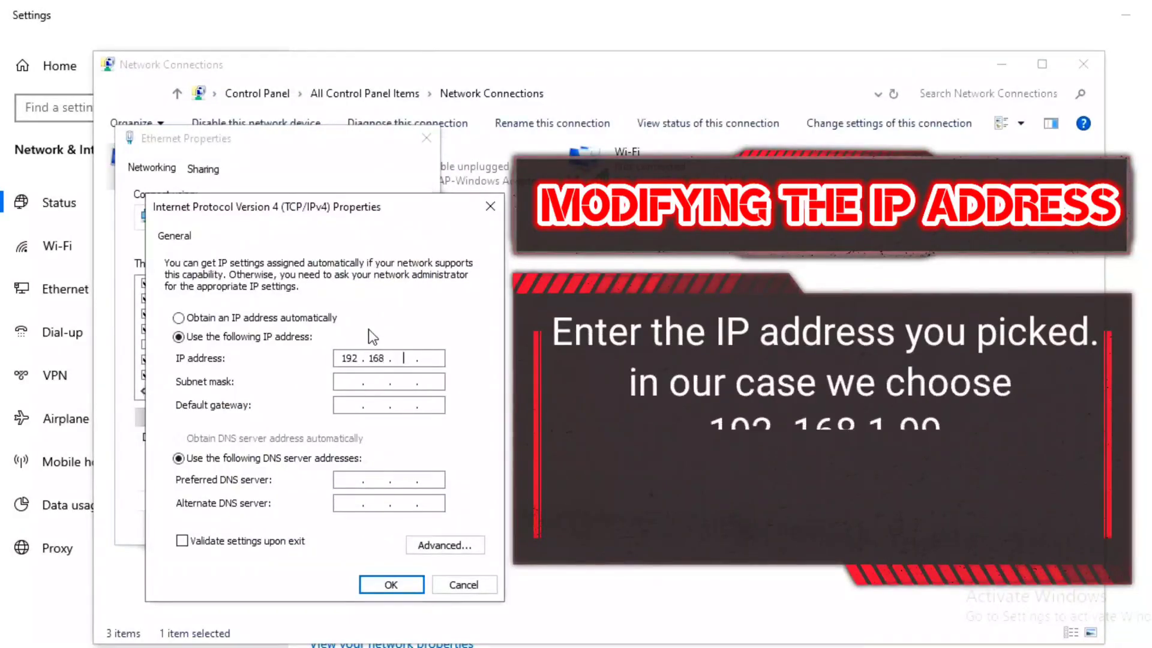
type("1 ")
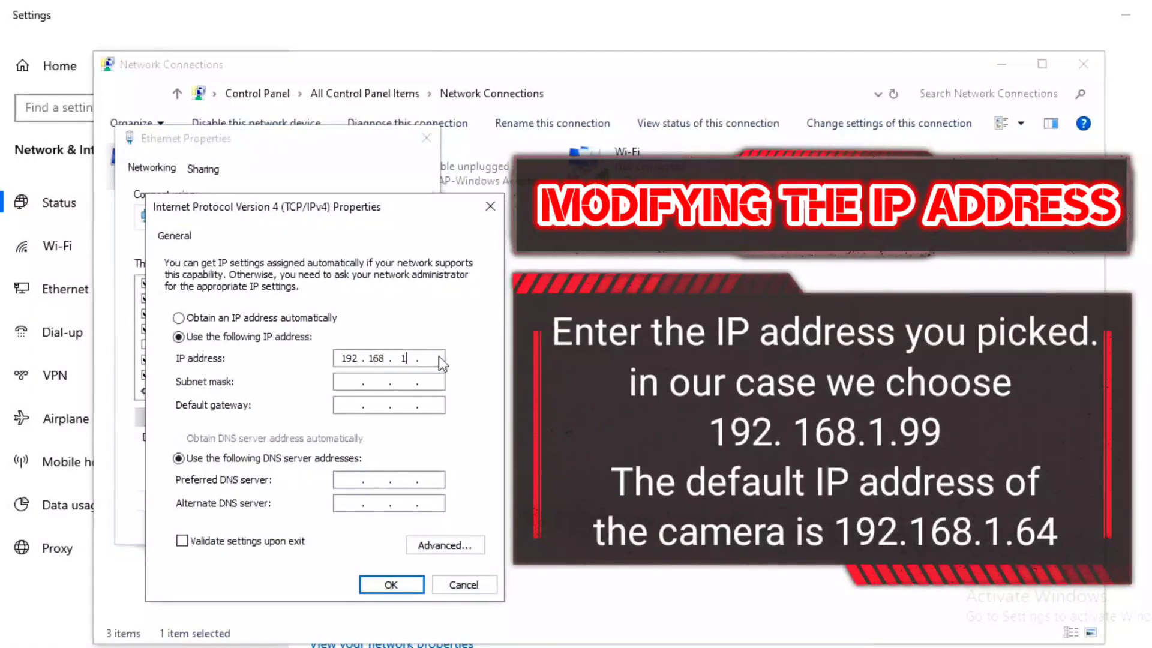
type("99")
left_click(378, 585)
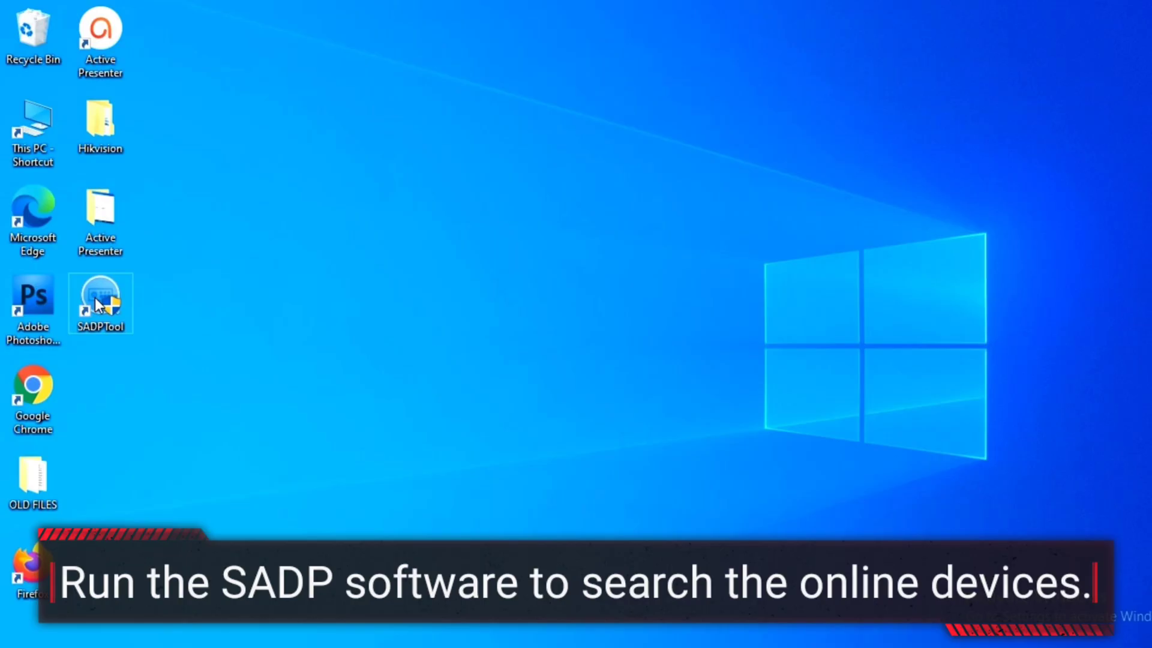
Run SADPTool and activate the inactive DS-2CD1021-I camera with a new, confirmed device password, skipping the security questions
double_click(95, 298)
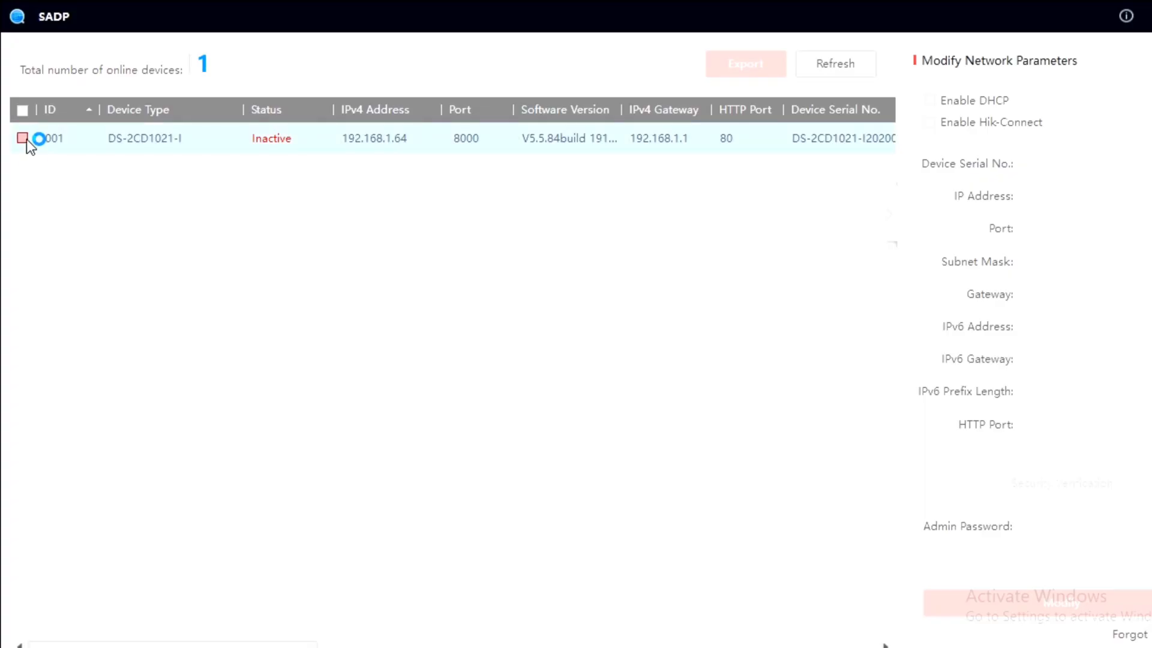
left_click(22, 138)
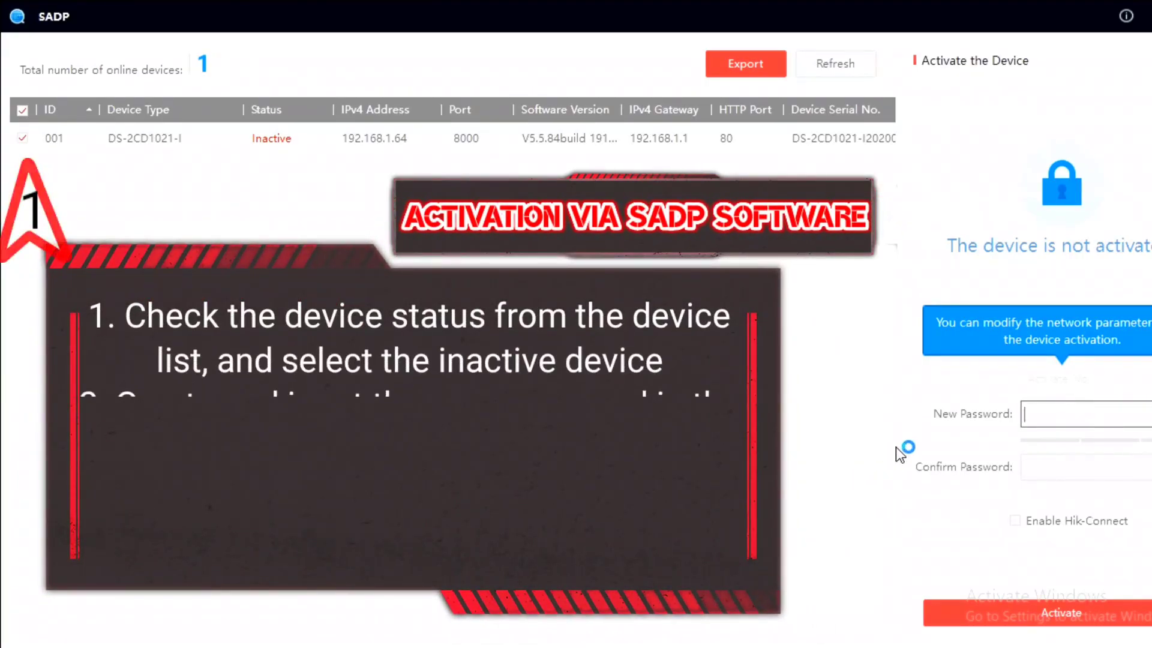
type("•")
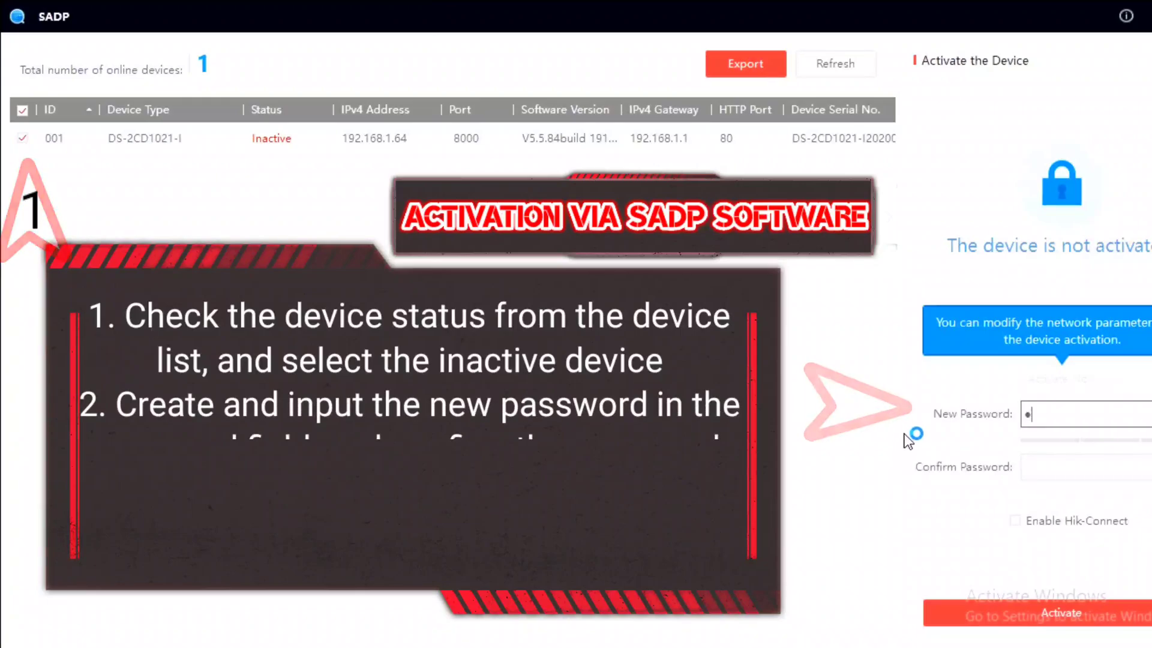
type("••••")
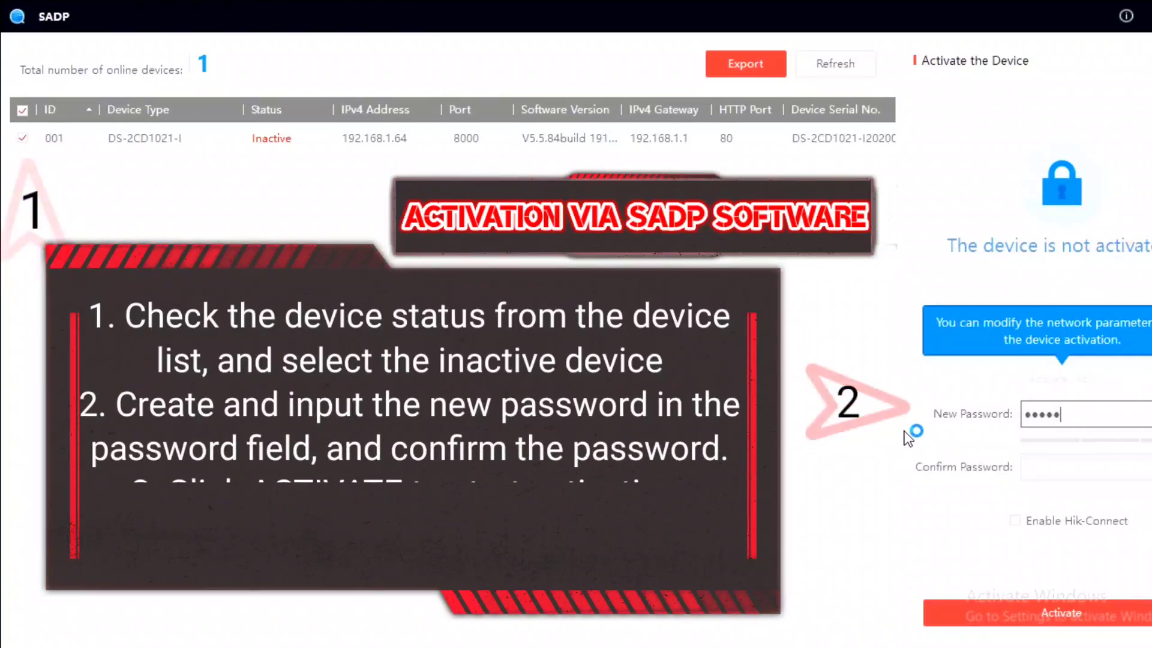
type("•••••••")
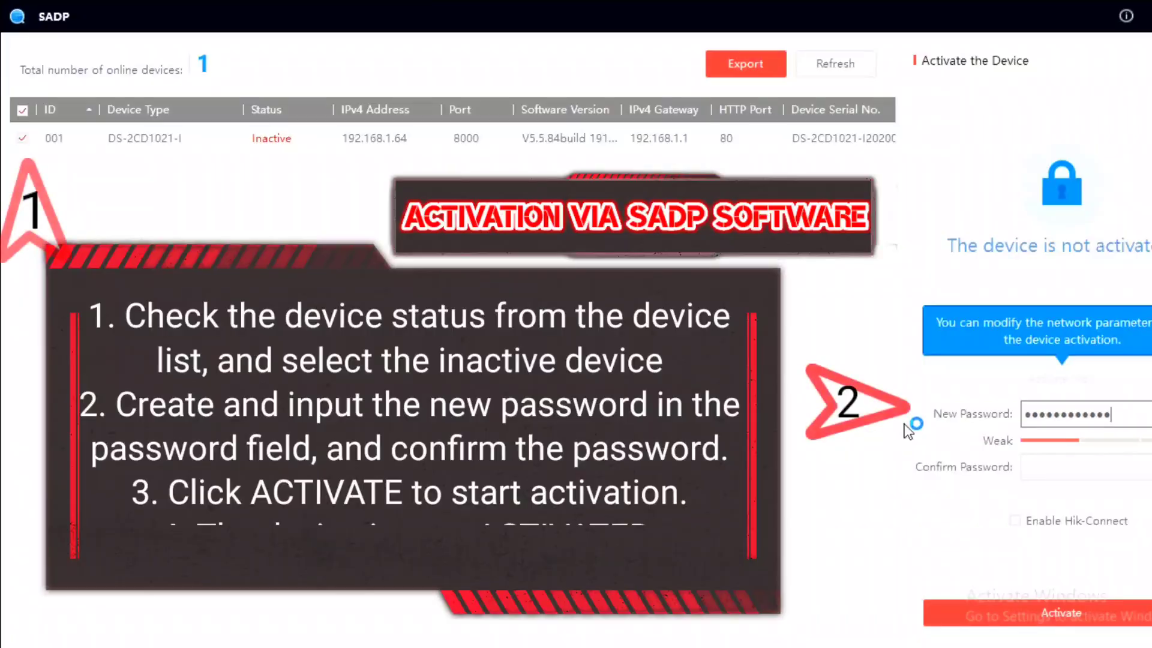
left_click(1078, 472)
type("••••••••••••")
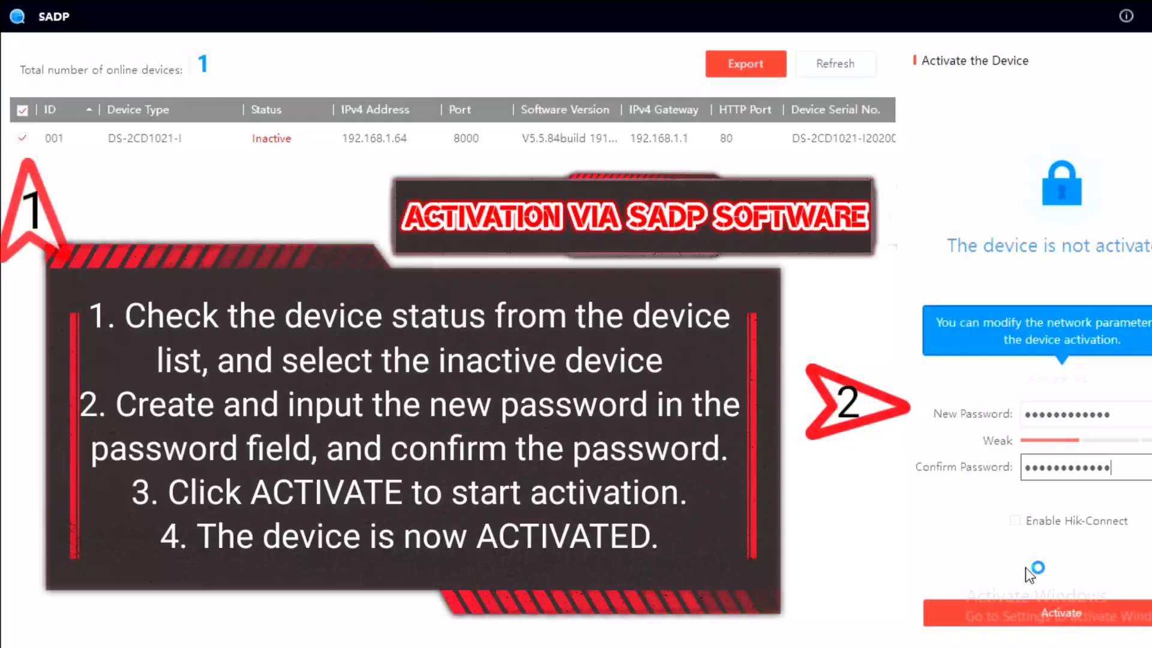
left_click(1060, 614)
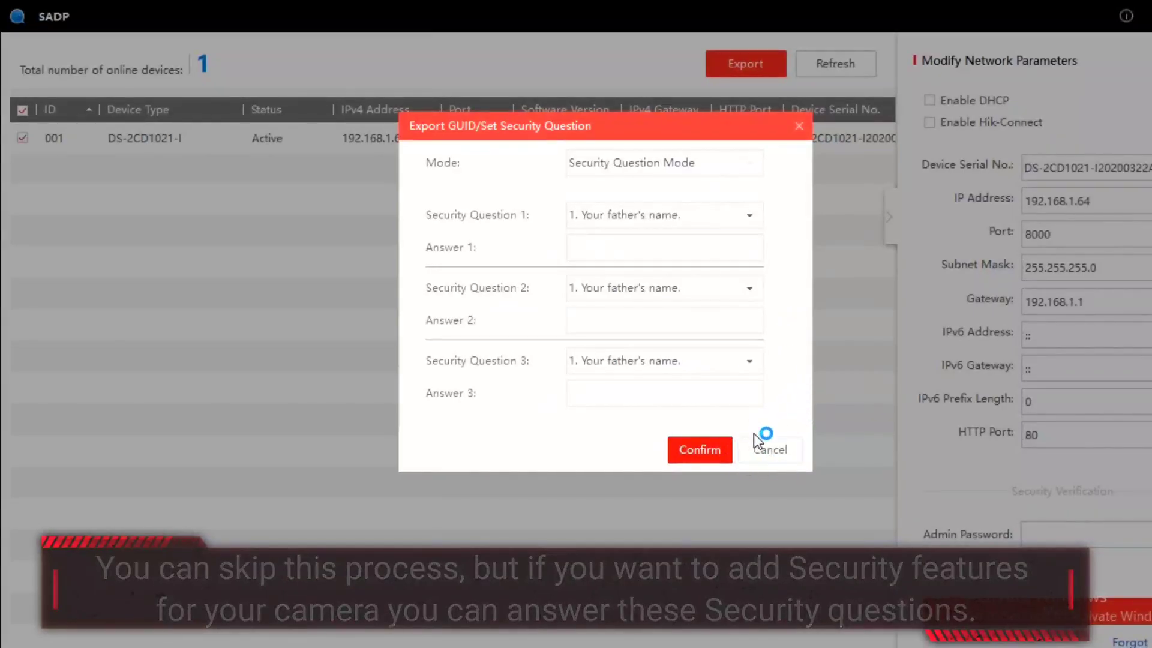
left_click(765, 452)
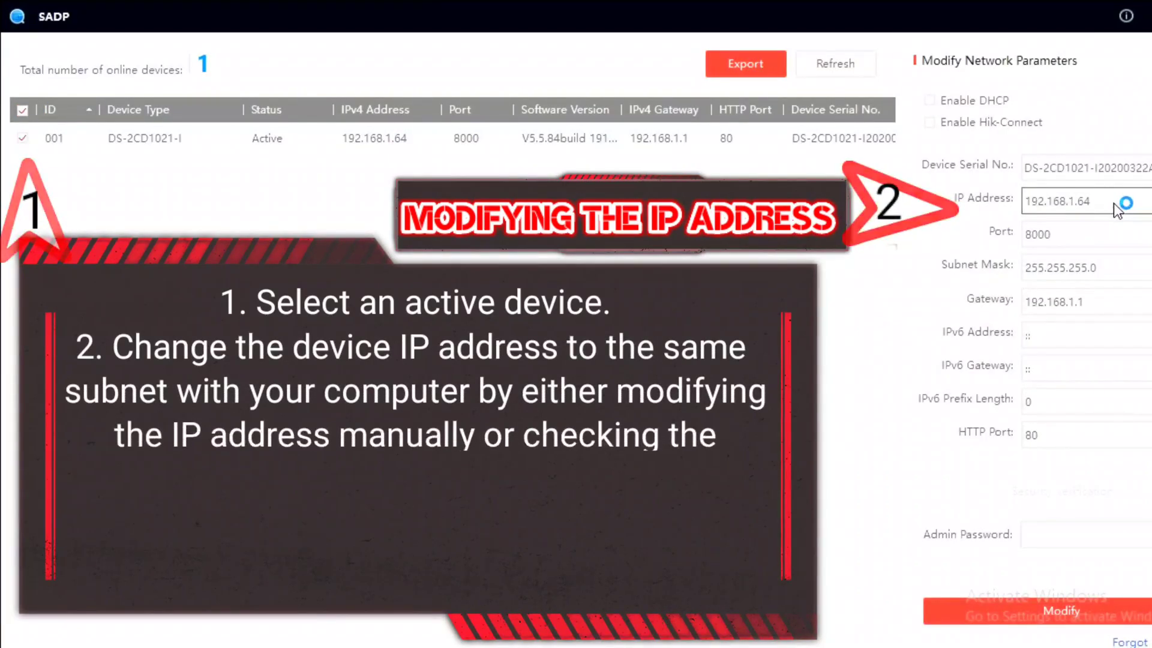
Set the camera's IP address to 192.168.1.50 and apply the network change by entering the admin password
key("BackSpace")
key("BackSpace")
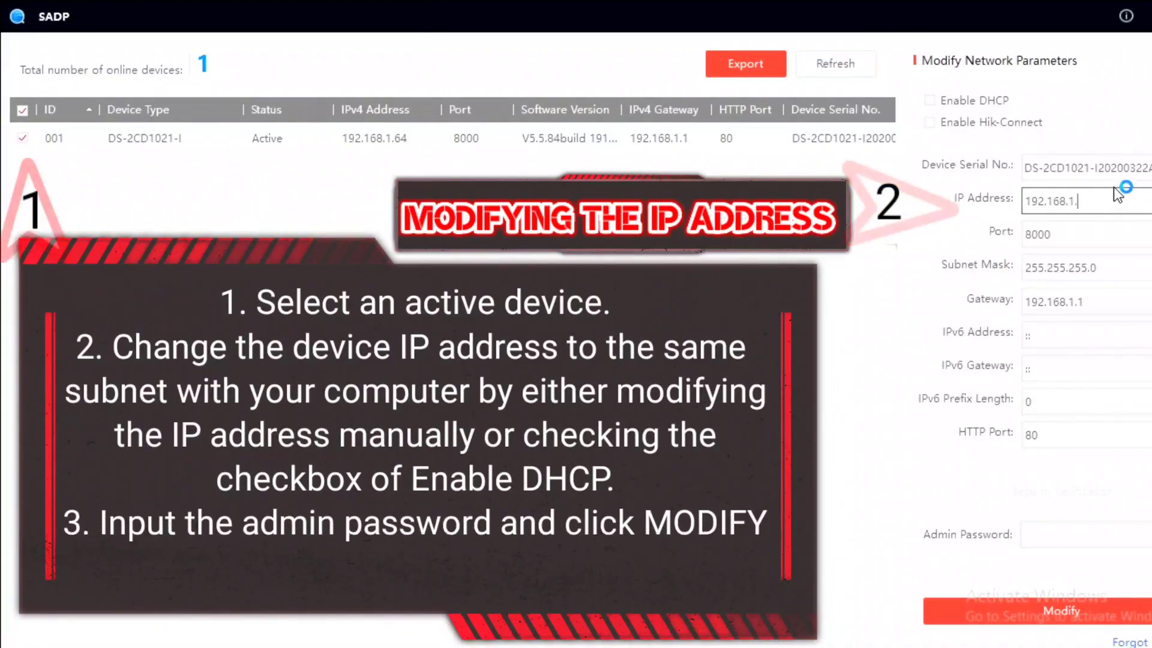
type("50")
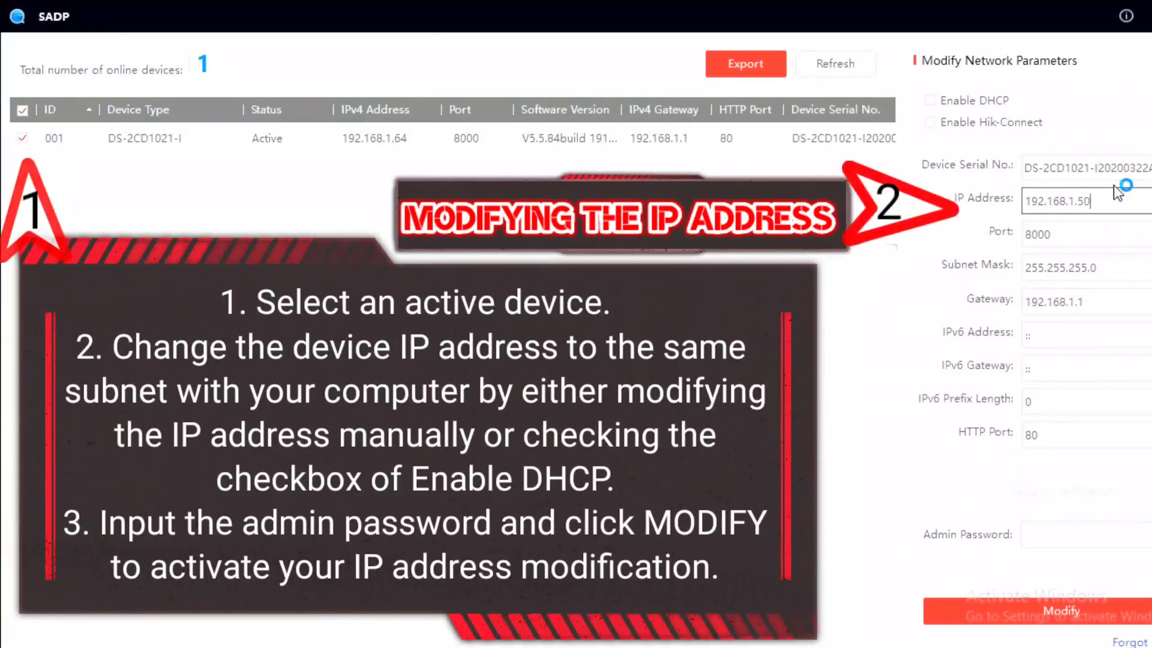
left_click(1068, 255)
left_click(1085, 305)
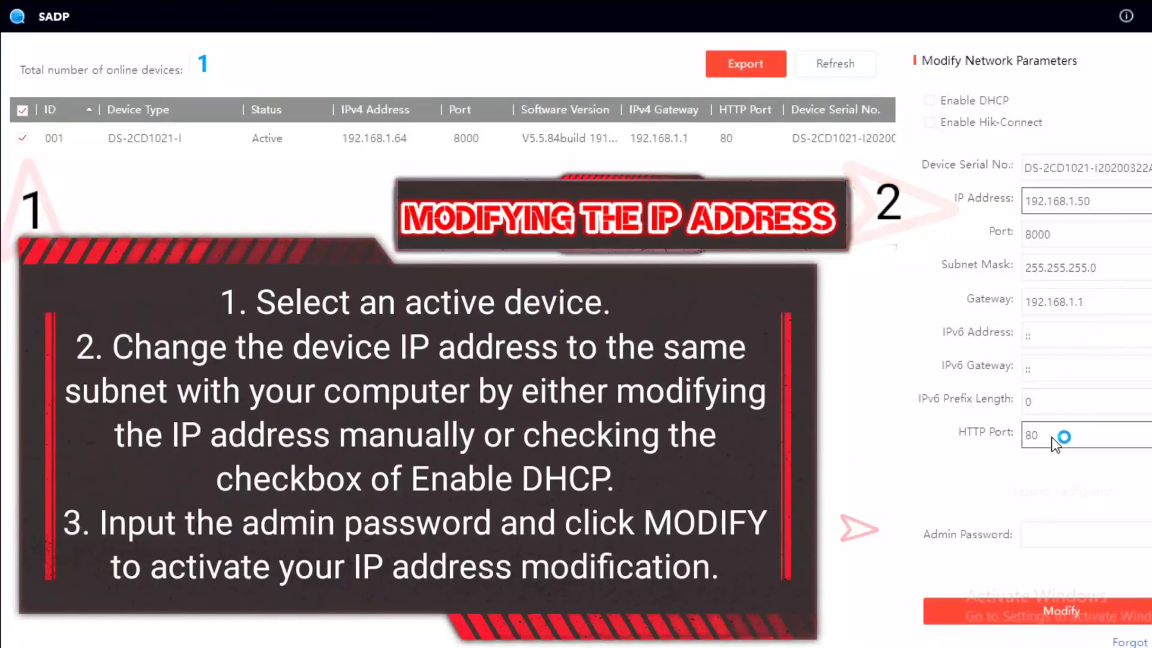
left_click(1065, 539)
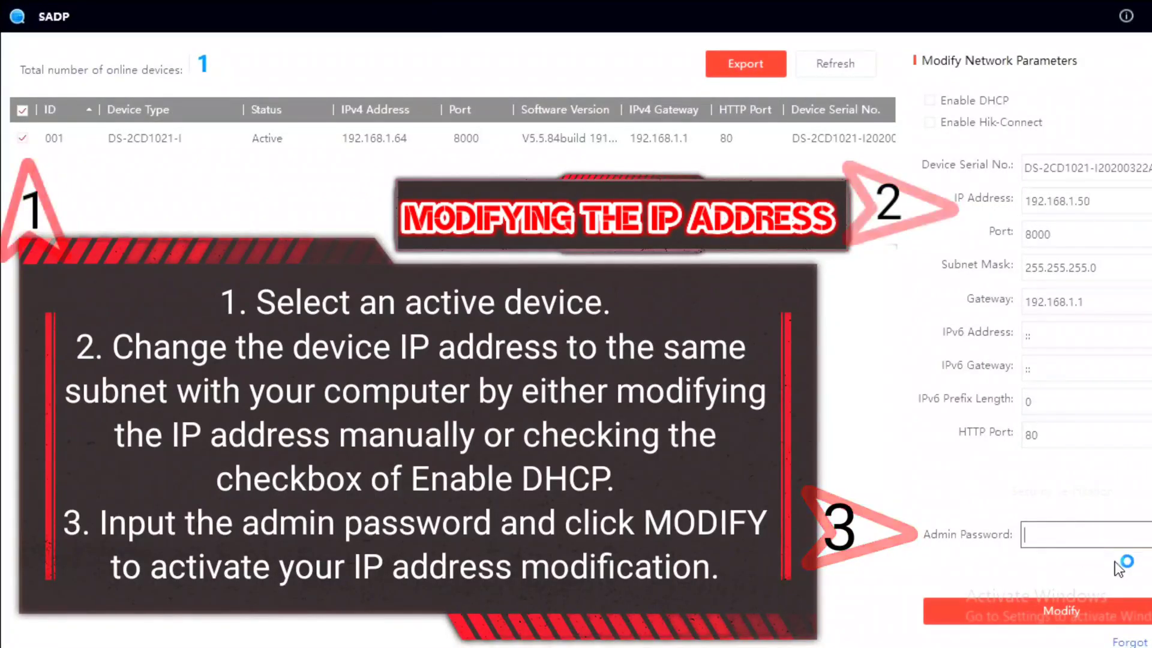
type("****")
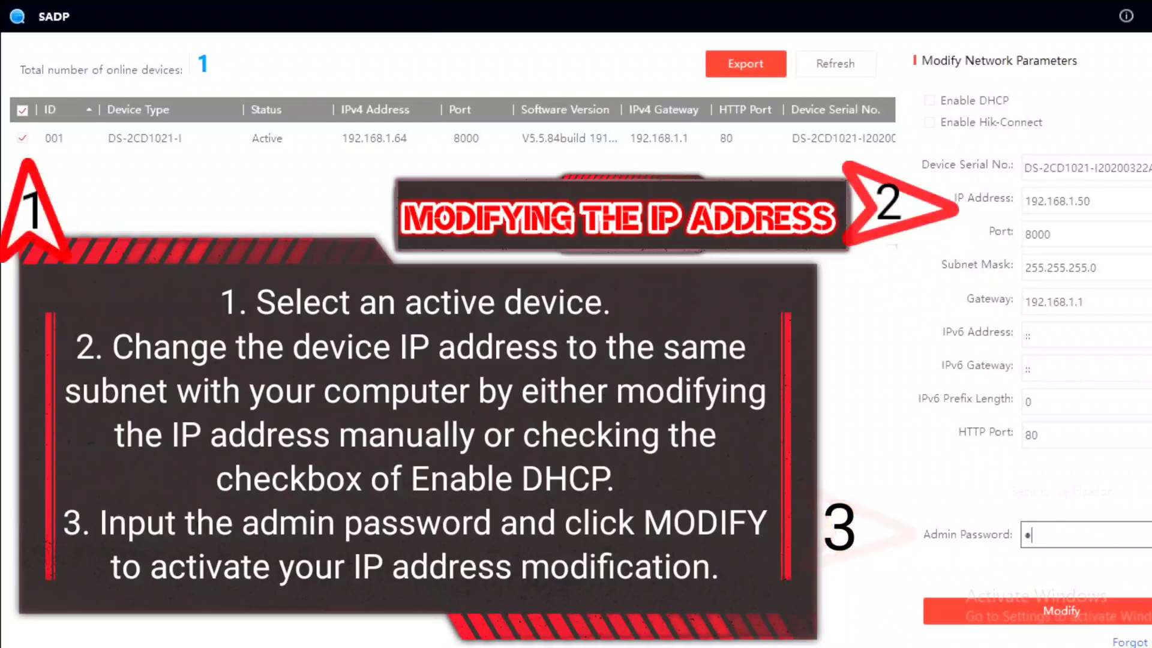
type("*******")
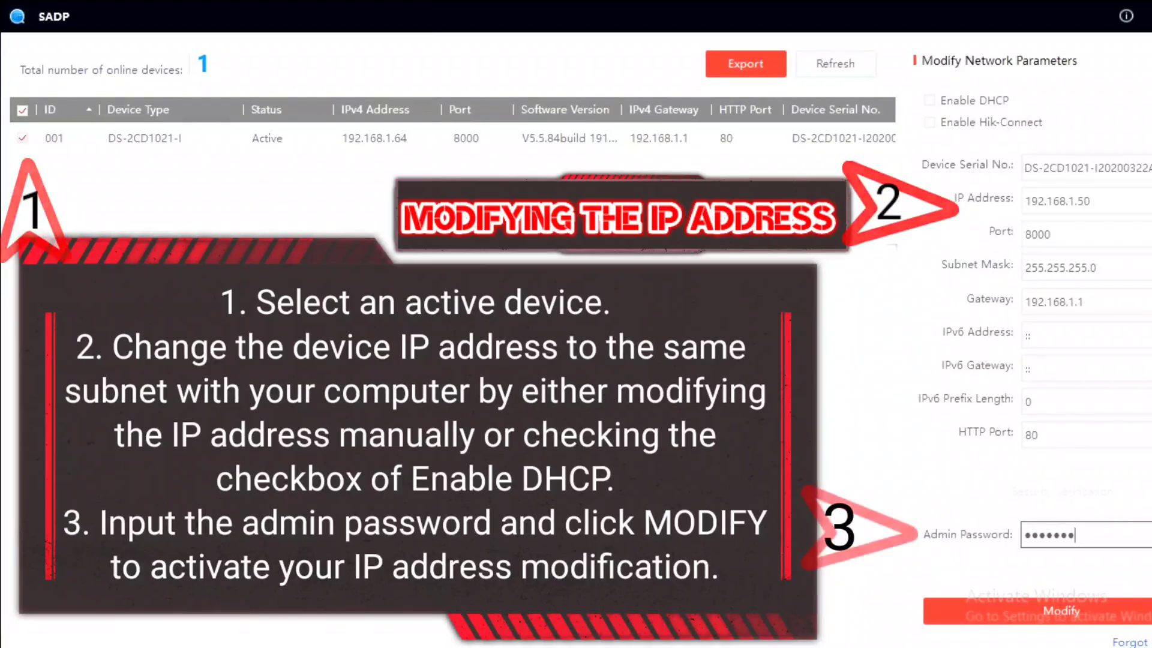
type("*")
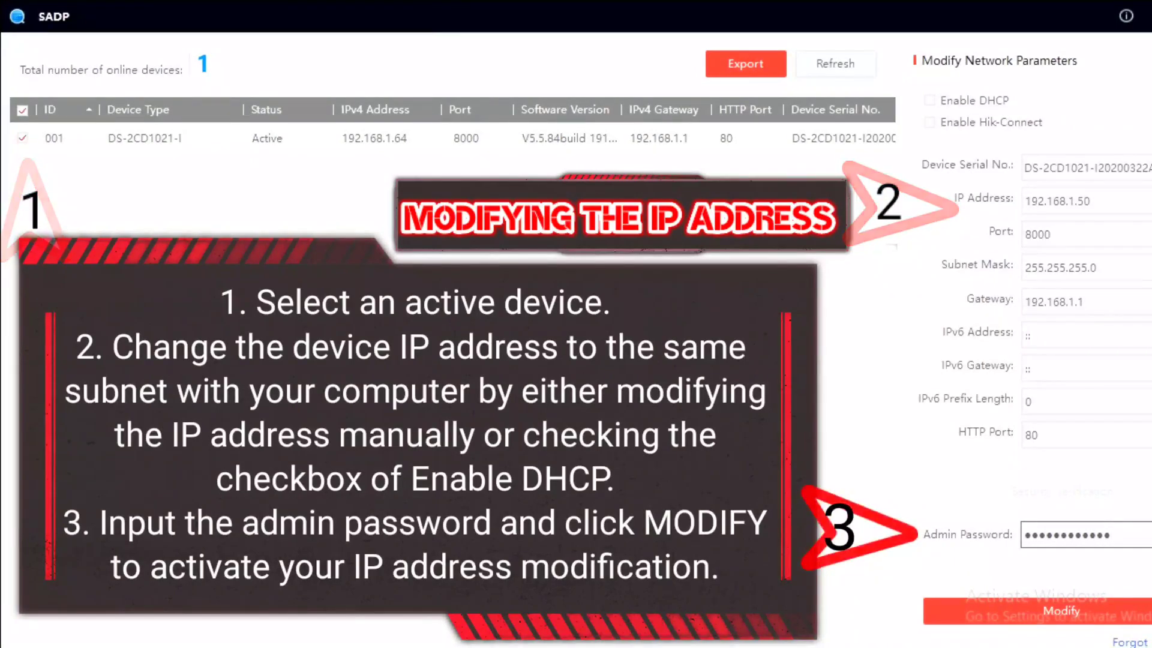
left_click(1110, 610)
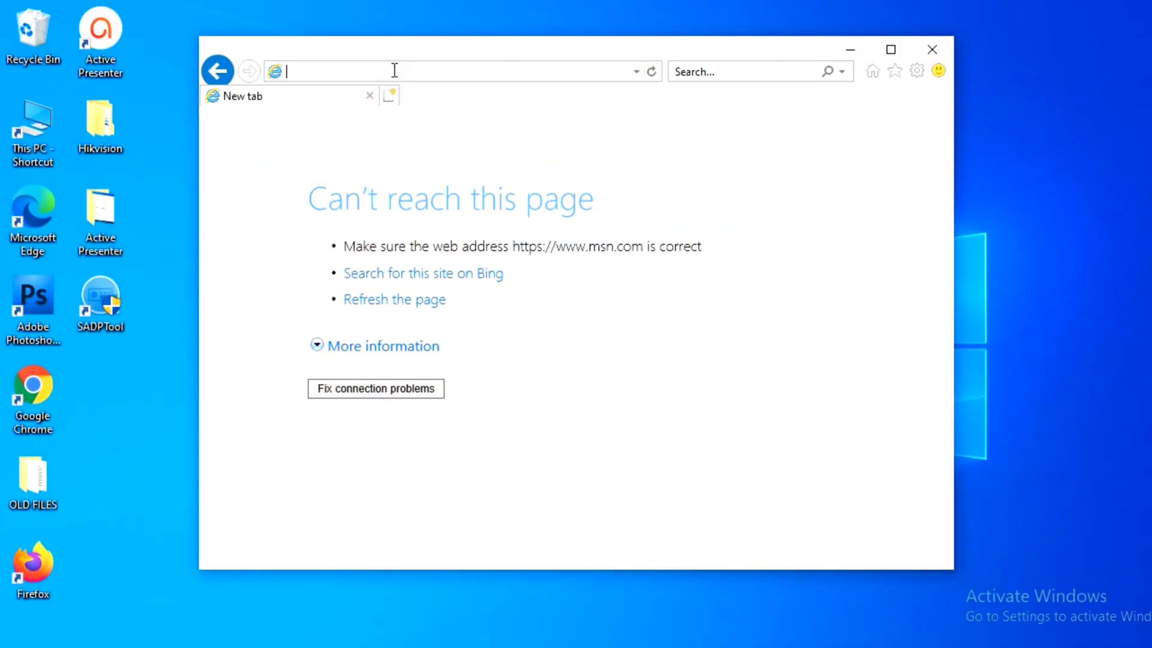
Switch to Internet Explorer, load the camera's login page at 192.168.1.50 and maximise the browser window
type("192")
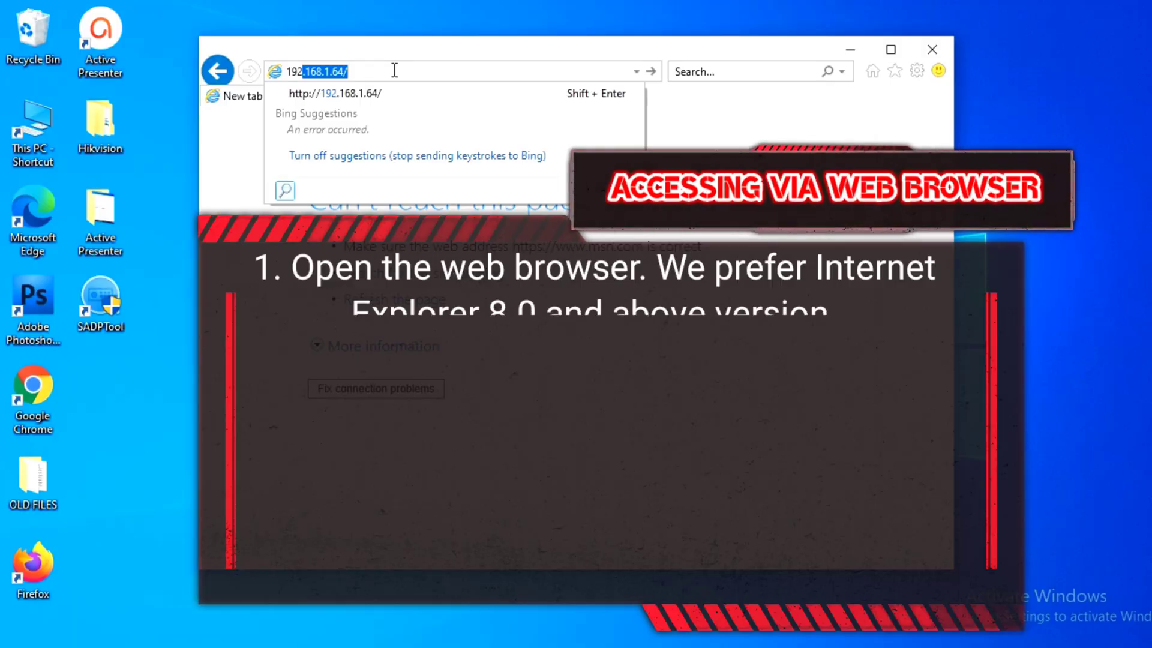
type(".168.")
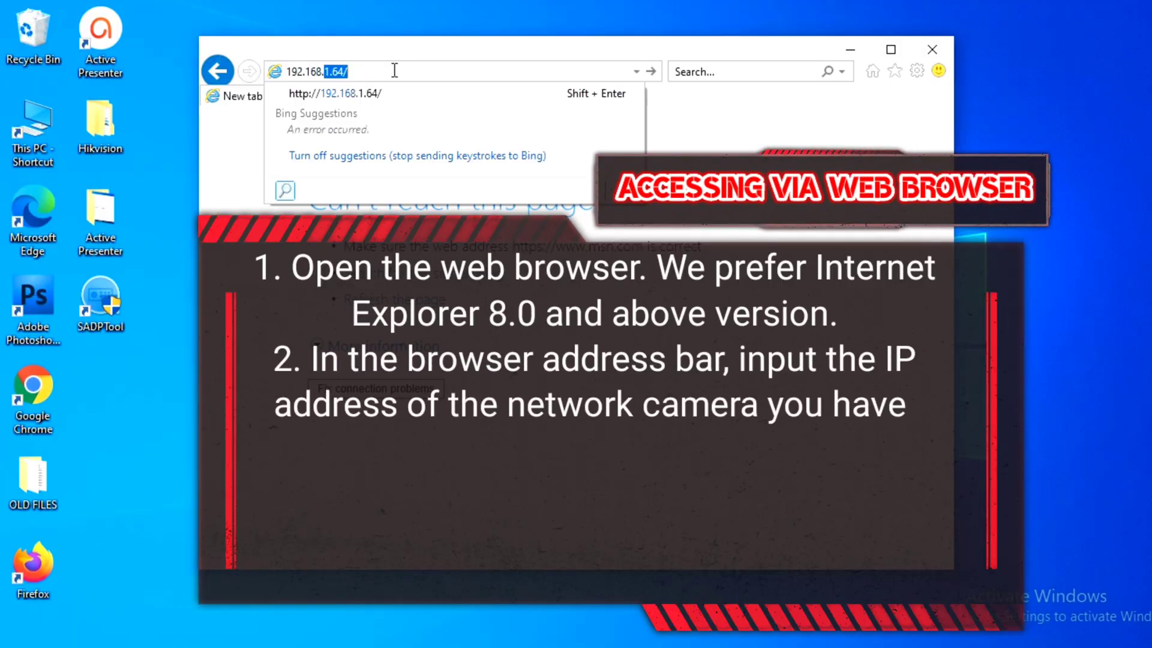
type("1.50")
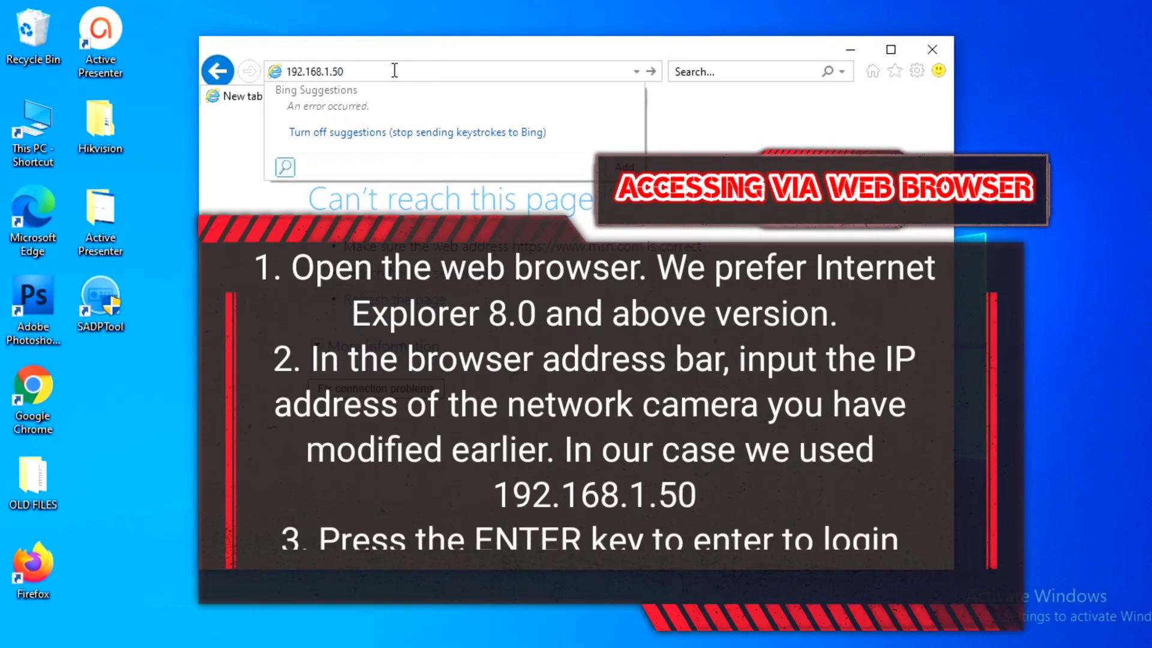
key("Return")
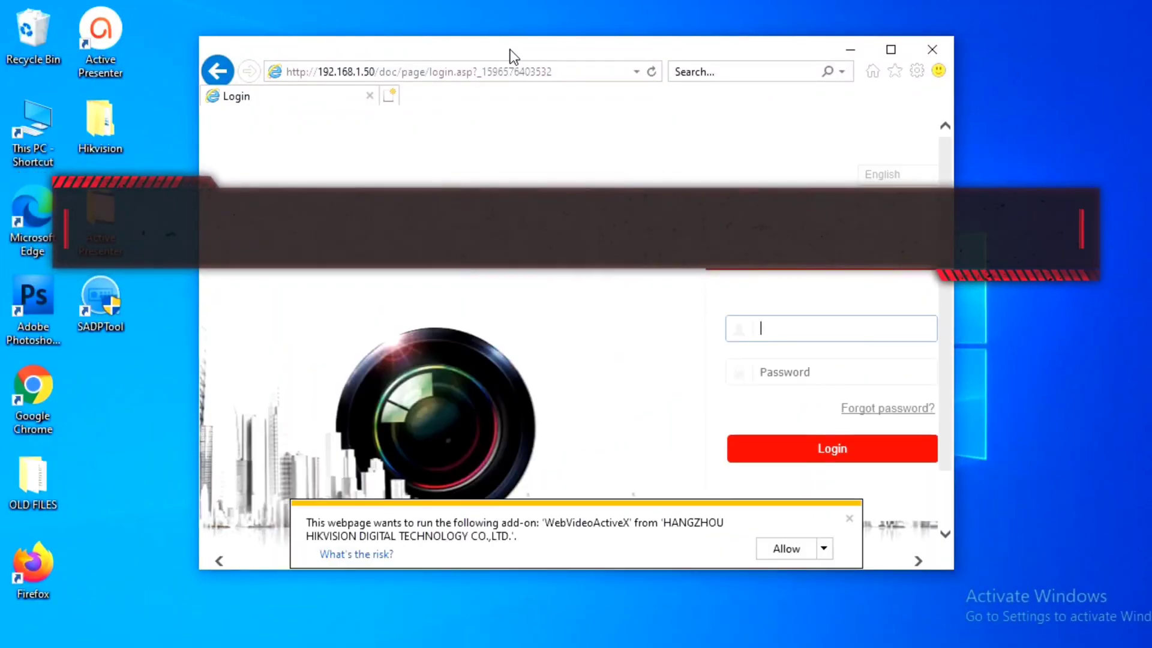
double_click(511, 56)
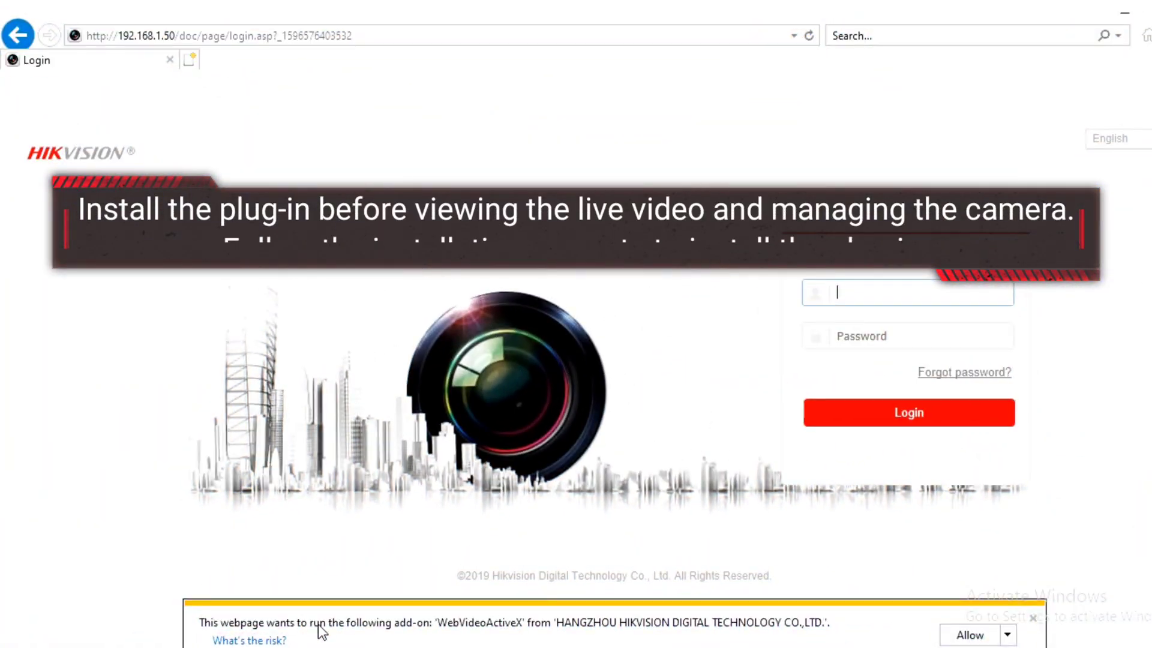